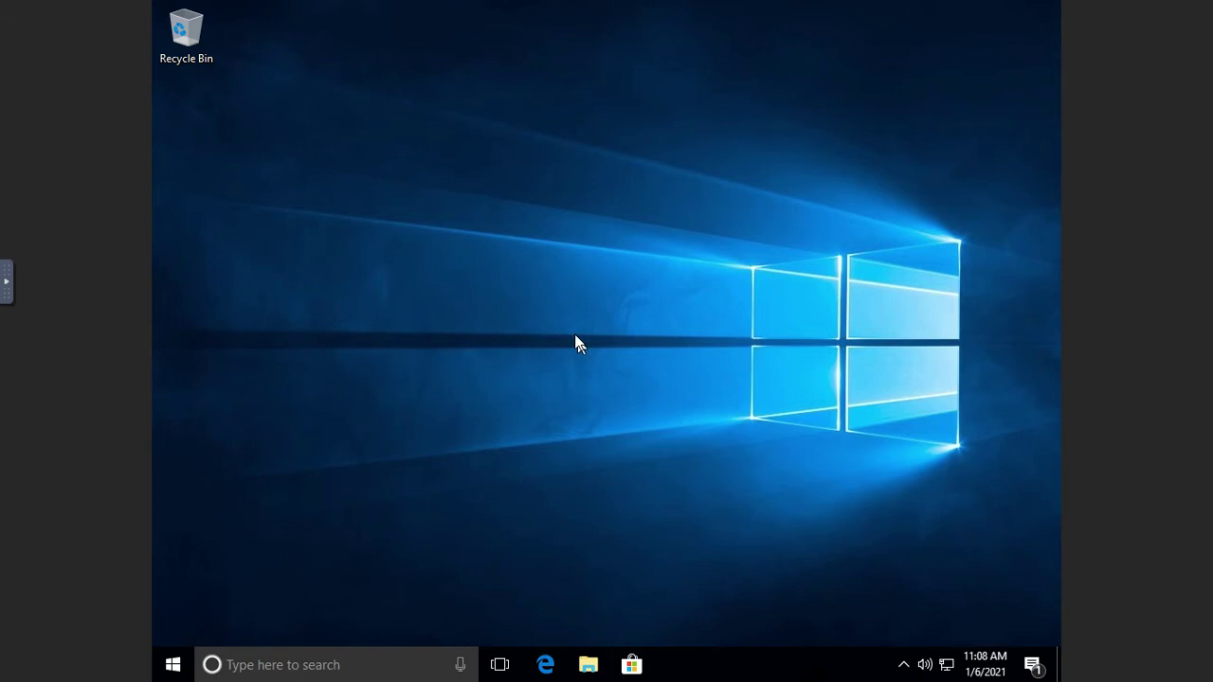
- Open the Start menu to look over the app list, then close it again
left_click(172, 662)
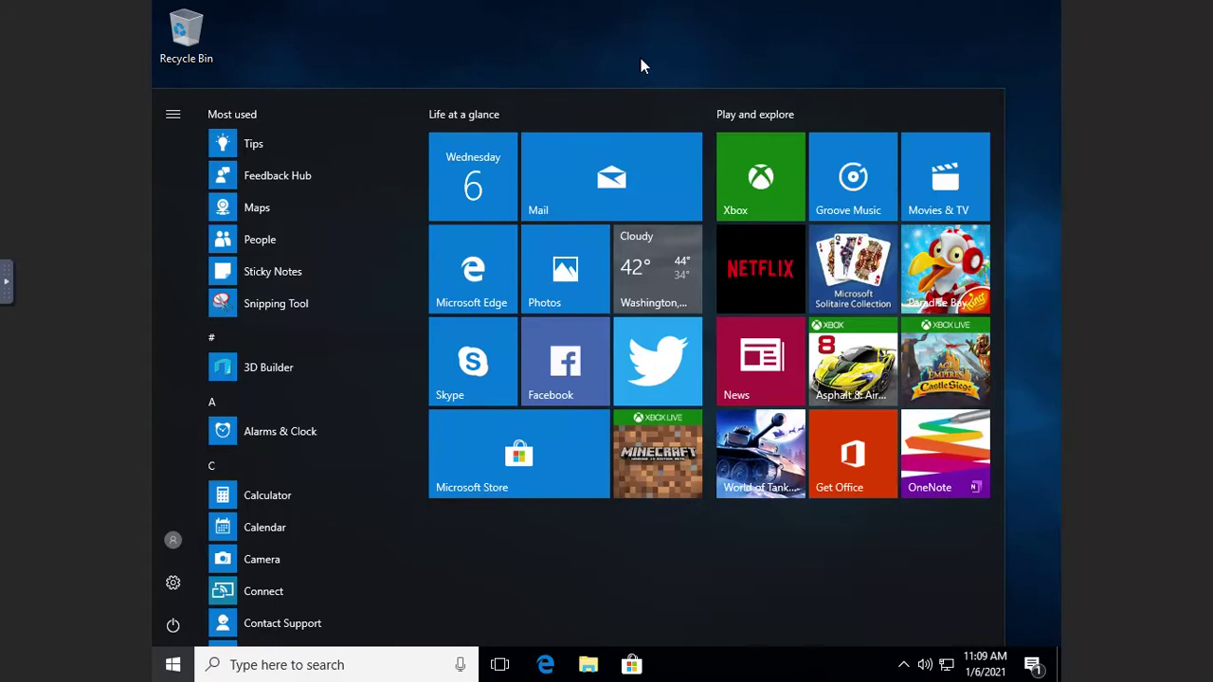
key("Escape")
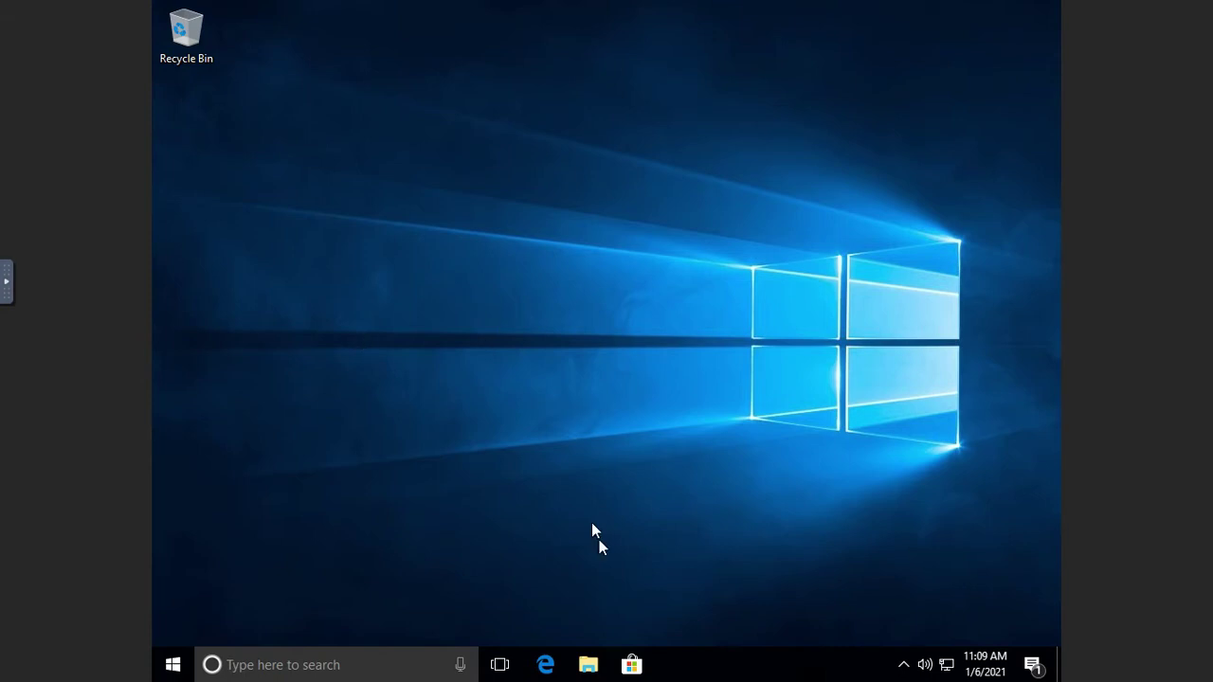
- Open File Explorer and browse to Local Disk (C:) > Users to view the profile folders
left_click(586, 668)
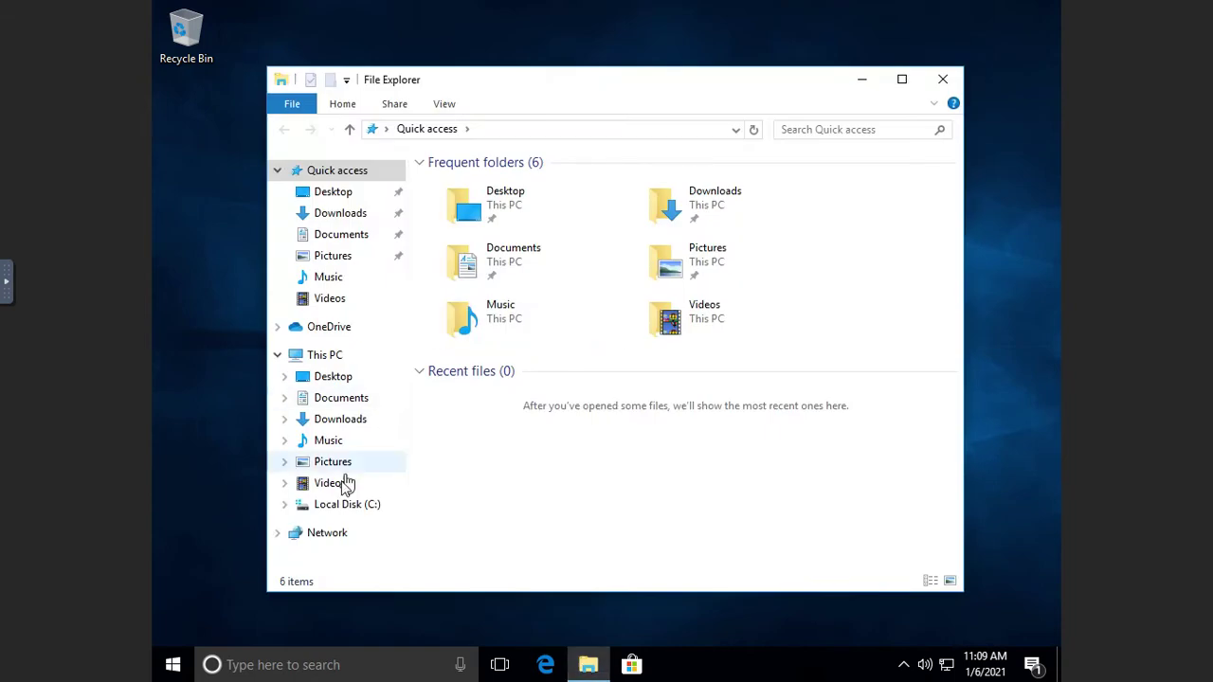
left_click(322, 507)
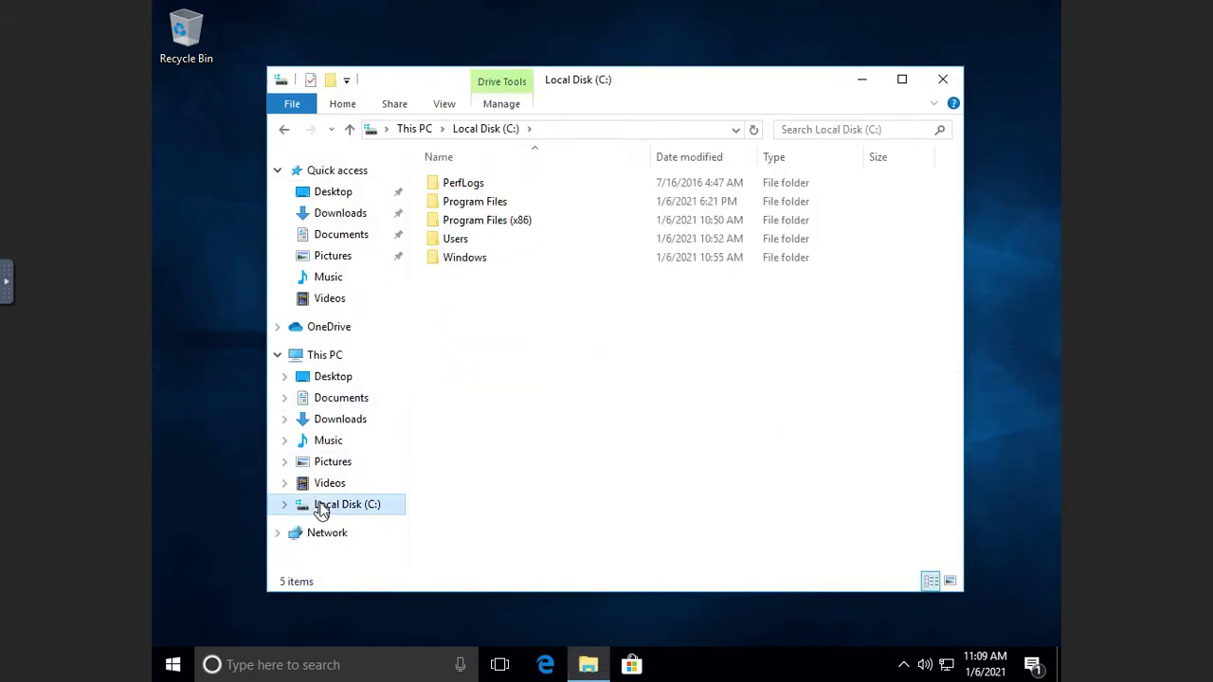
double_click(455, 242)
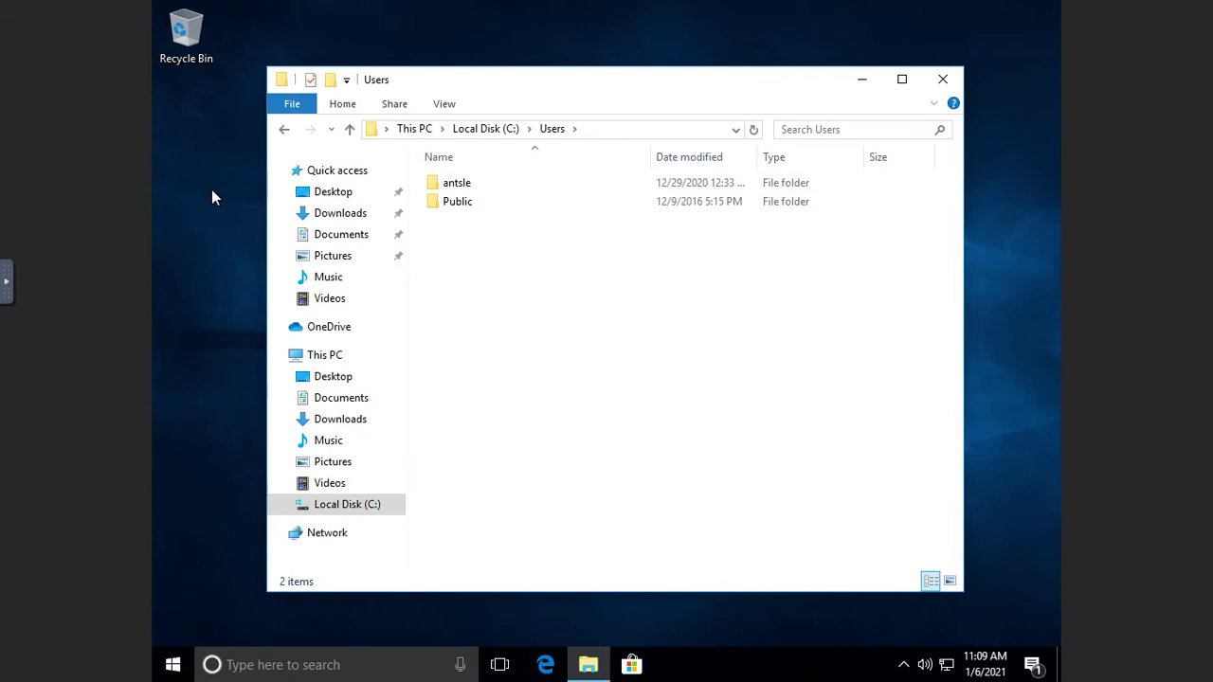
mouse_move(503, 190)
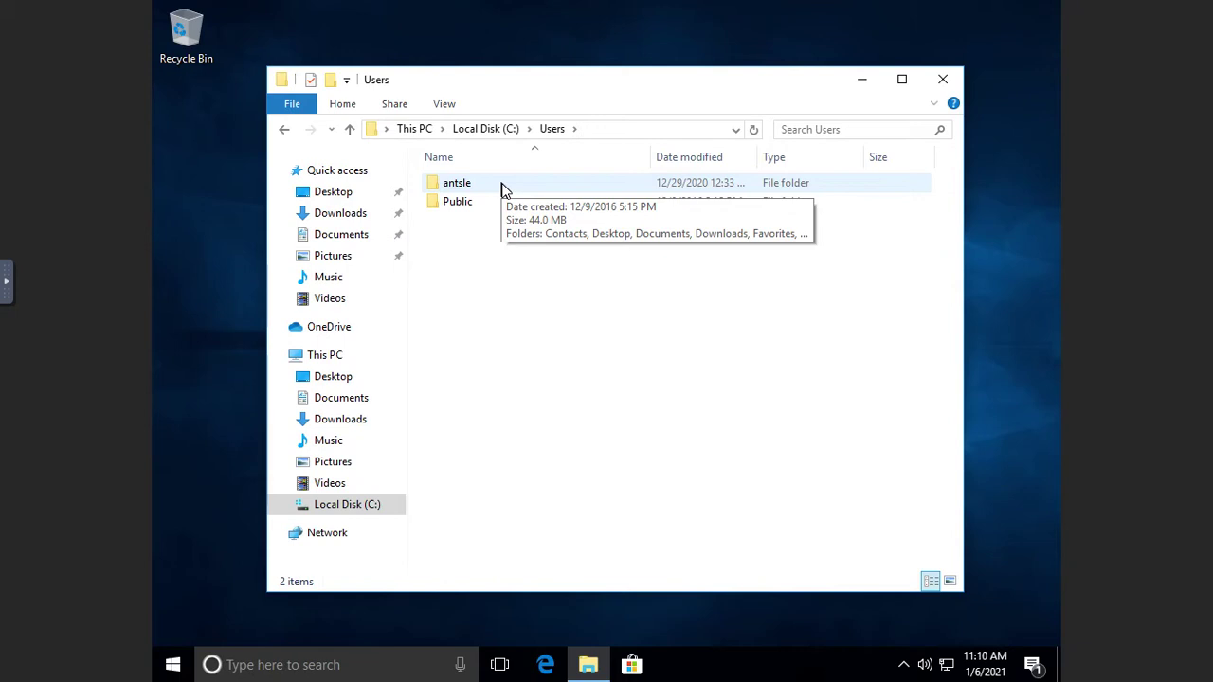
mouse_move(454, 206)
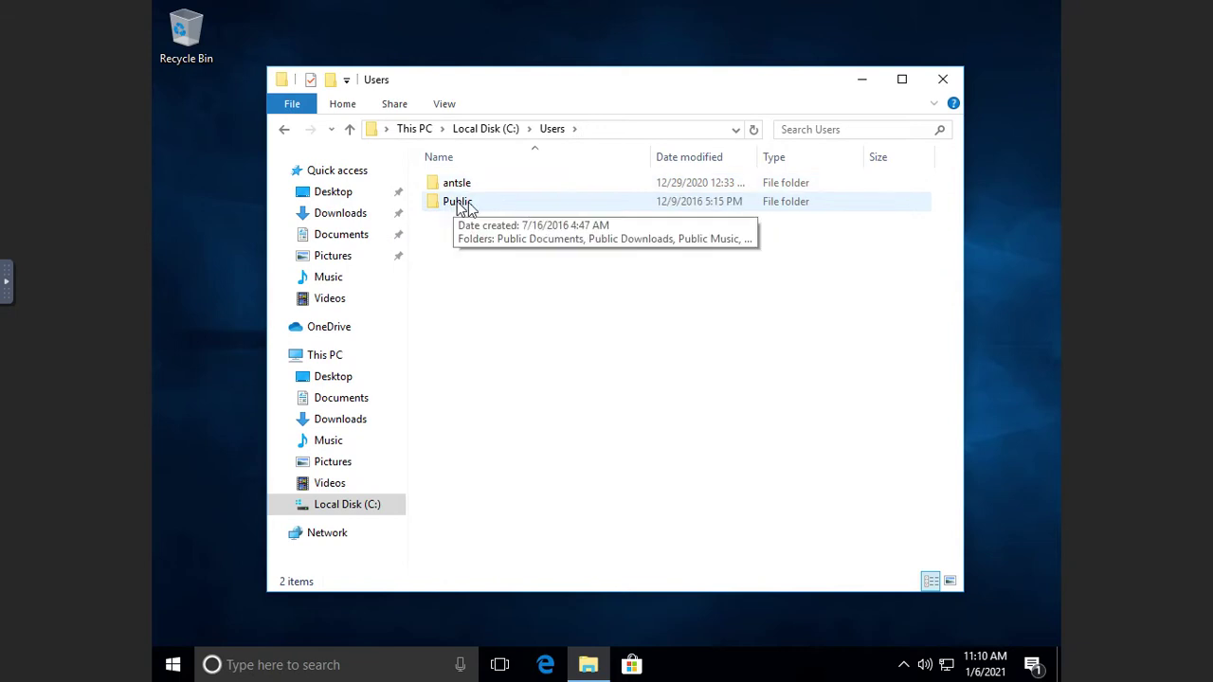
- Turn on Hidden items, then compare the Default folder with the user's profile folder
left_click(442, 106)
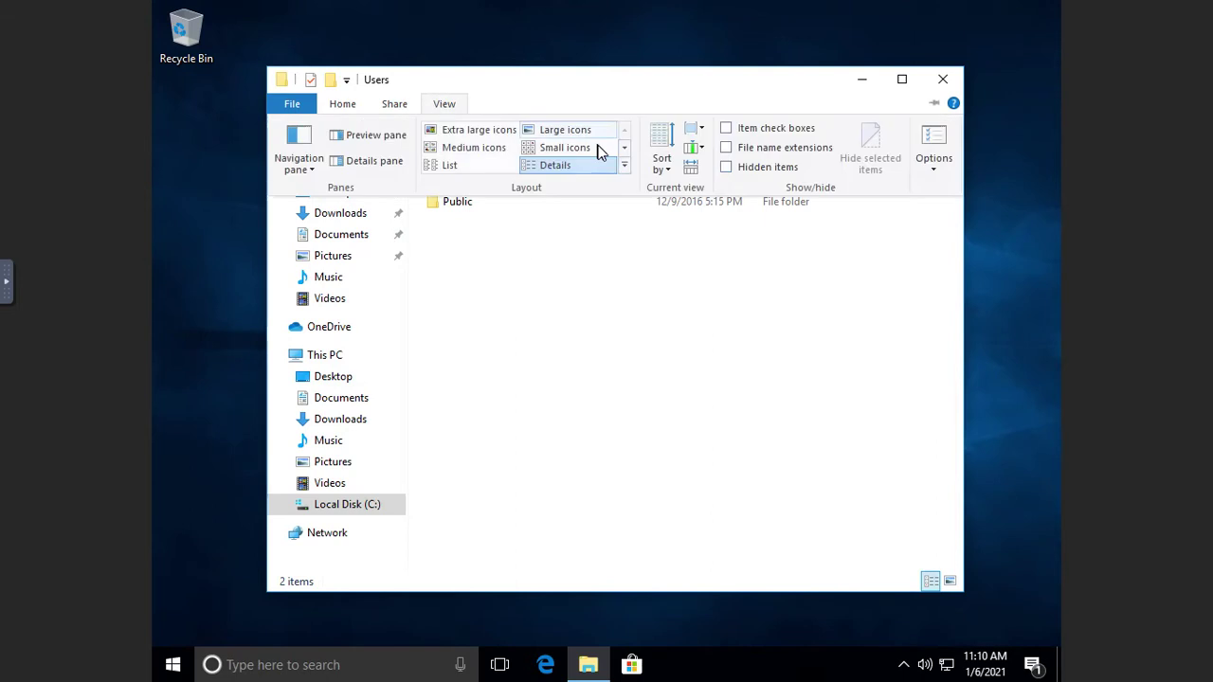
left_click(742, 168)
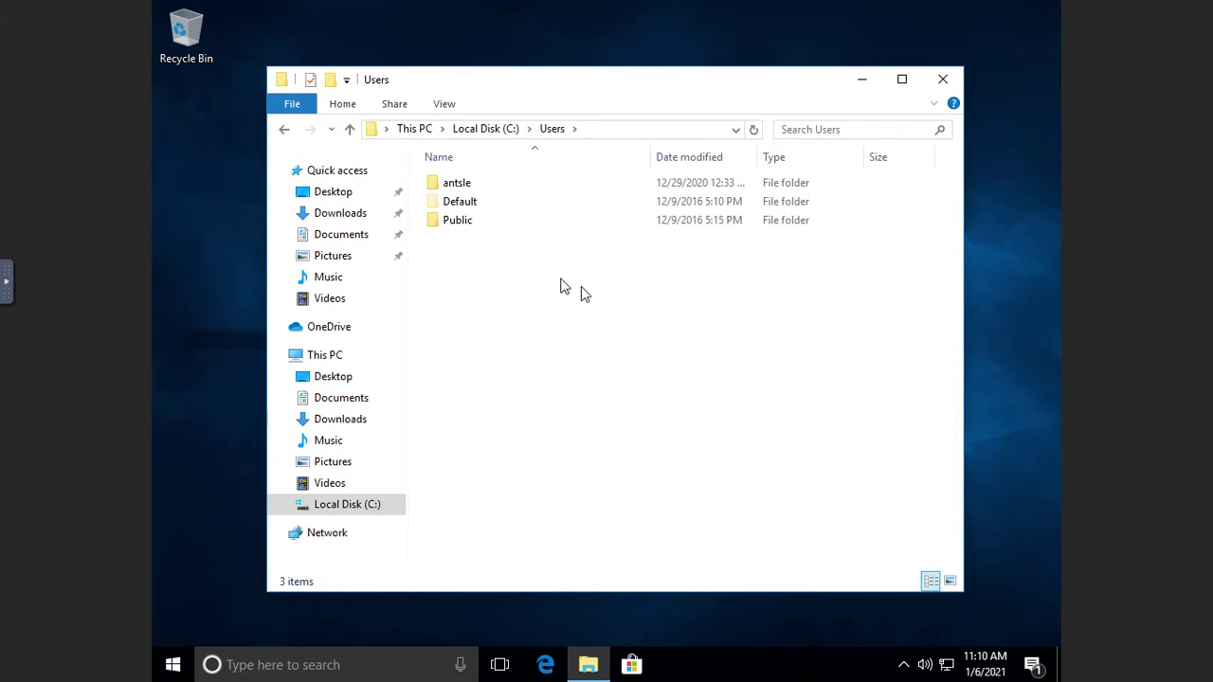
double_click(455, 204)
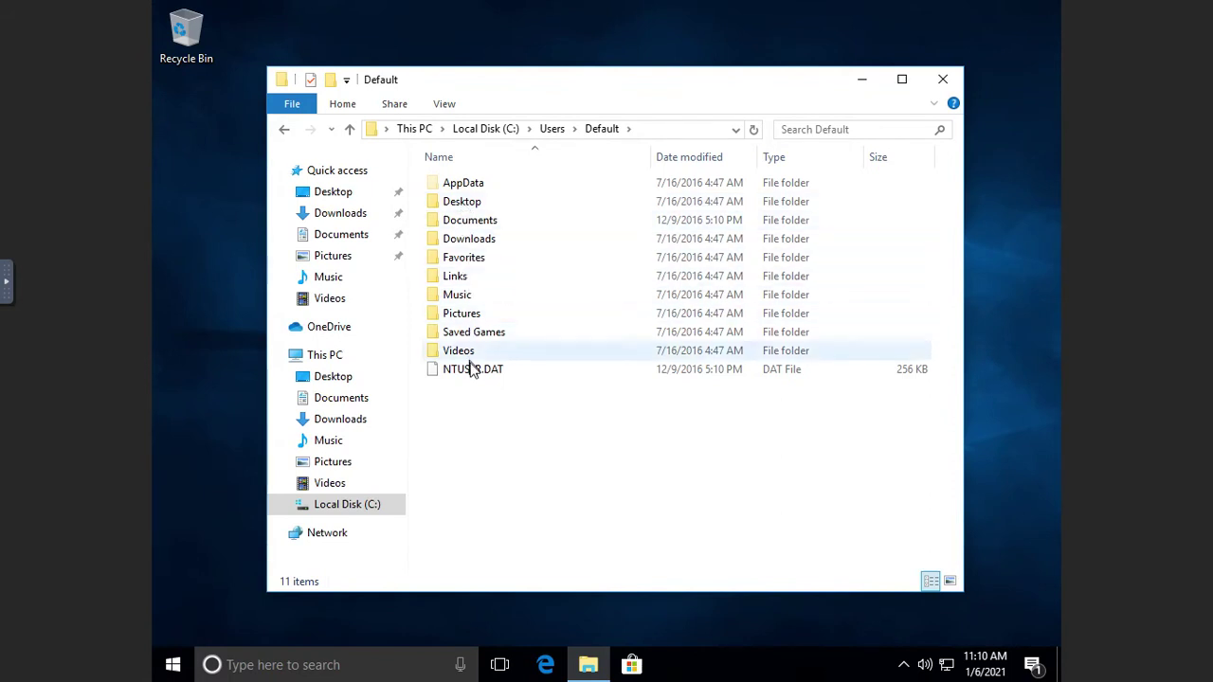
left_click(351, 131)
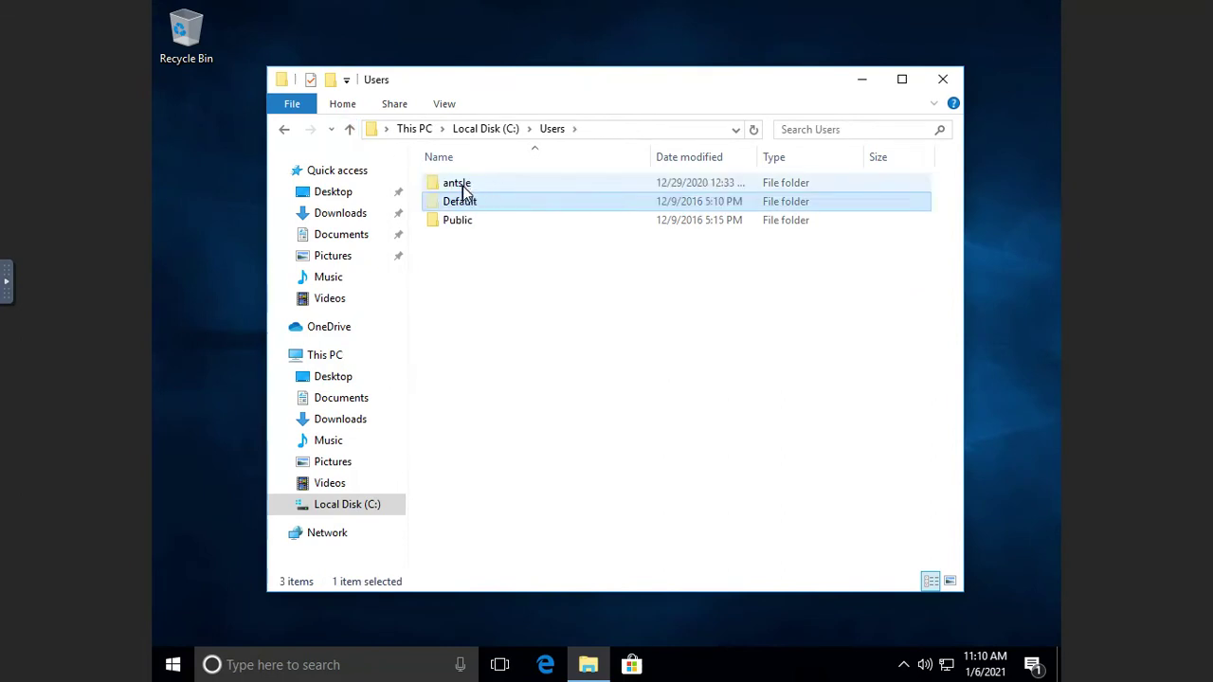
left_click(462, 187)
double_click(464, 190)
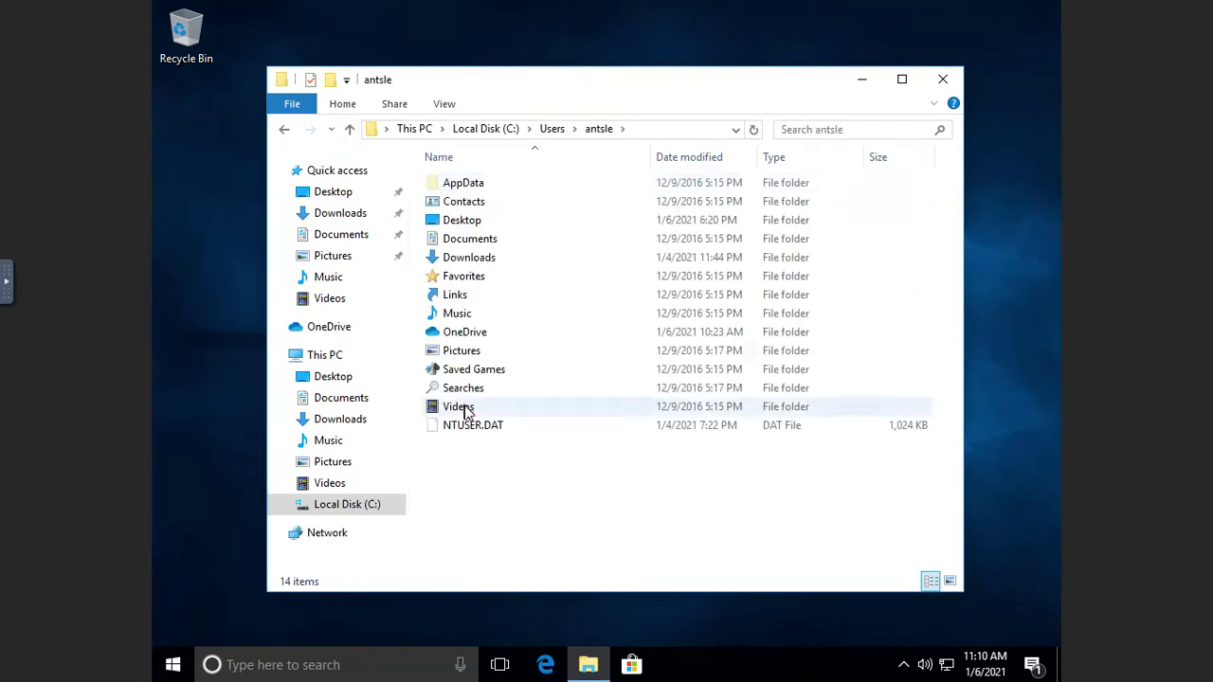
left_click(351, 131)
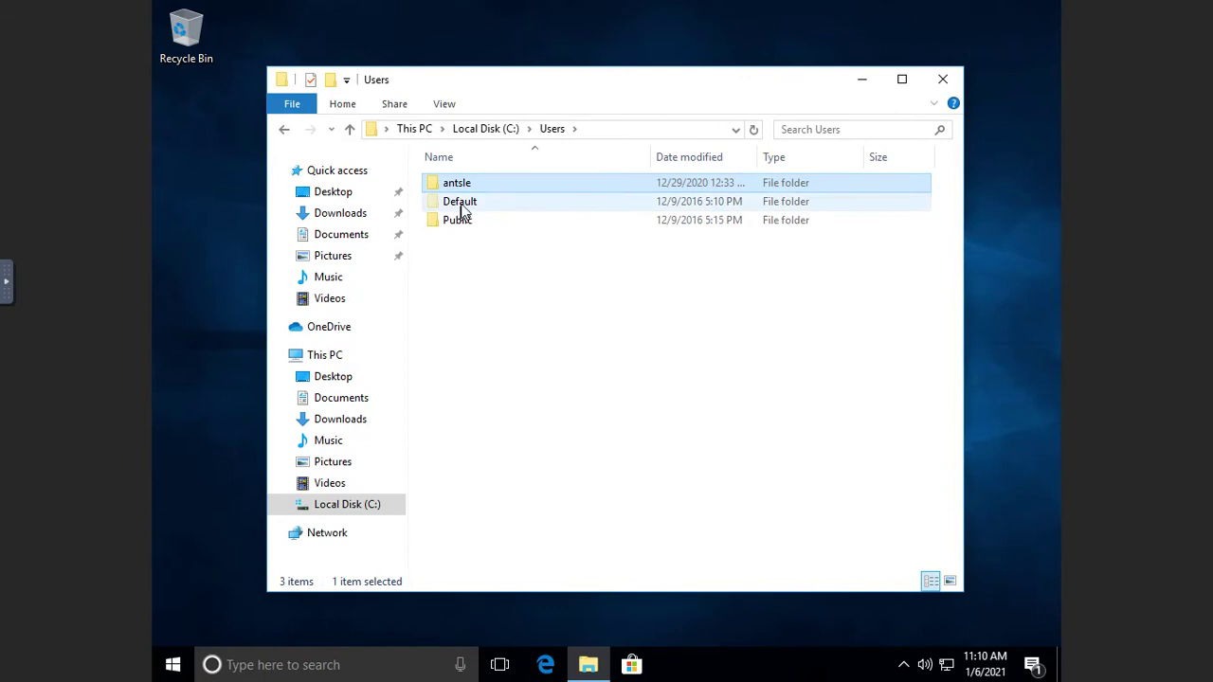
- In Default > Desktop, create a folder named 'sample', then delete it
double_click(463, 202)
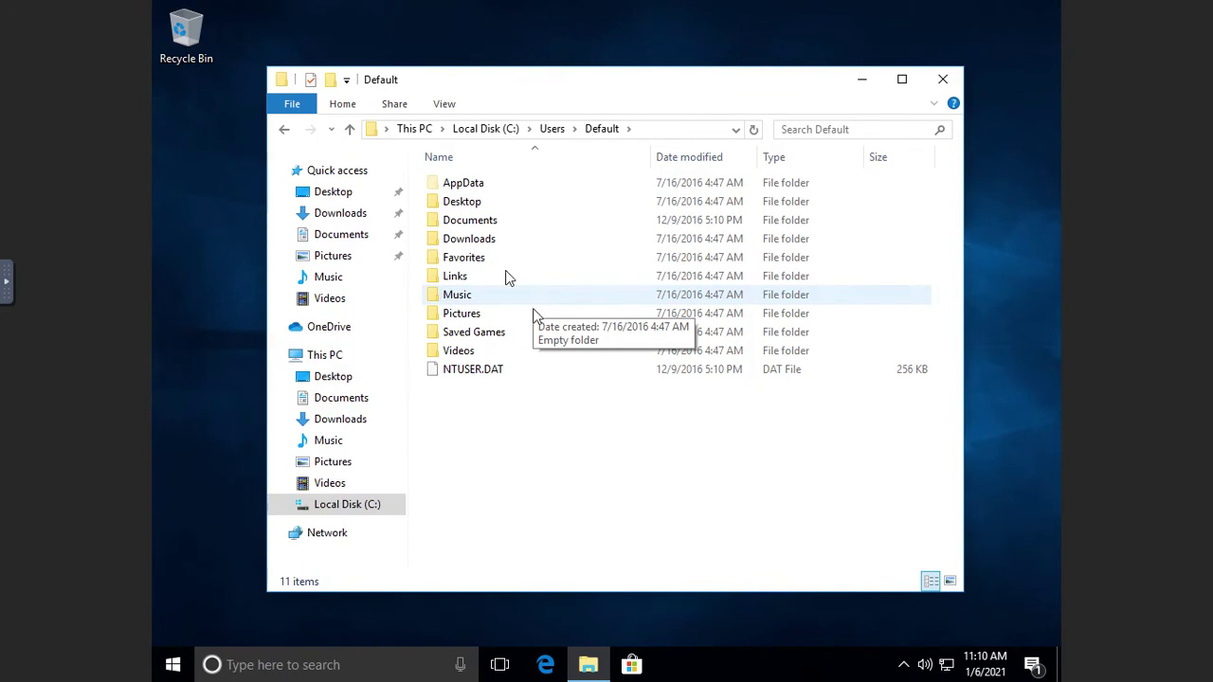
double_click(459, 203)
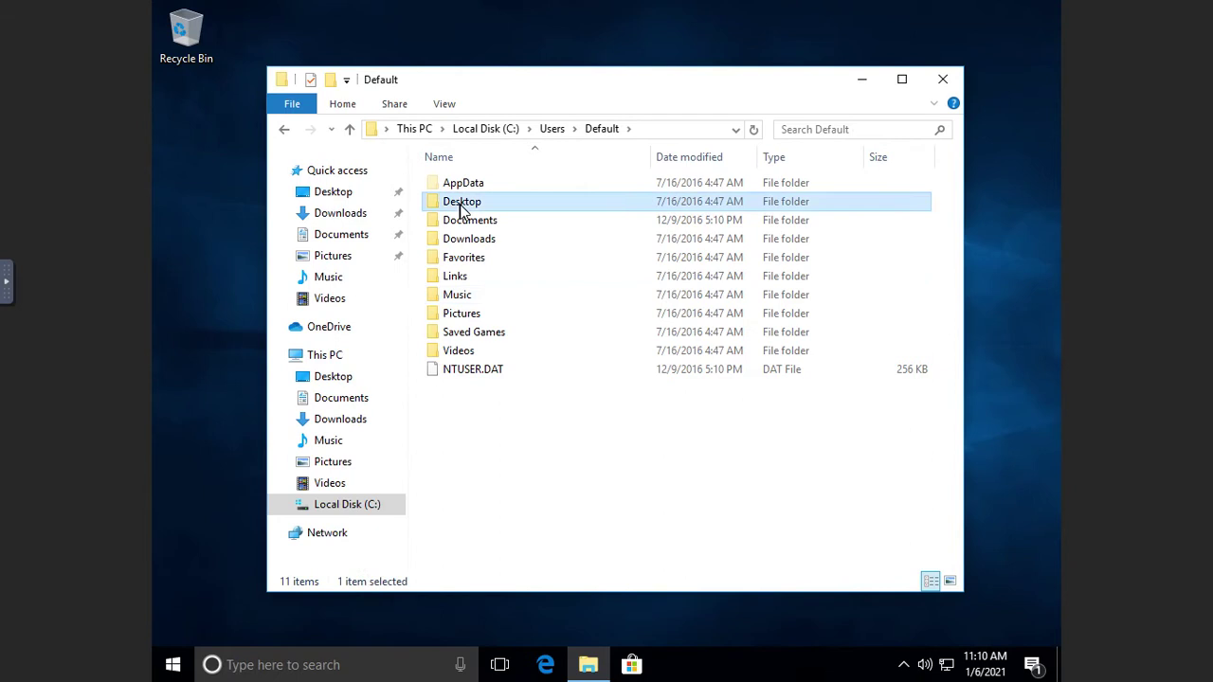
right_click(632, 318)
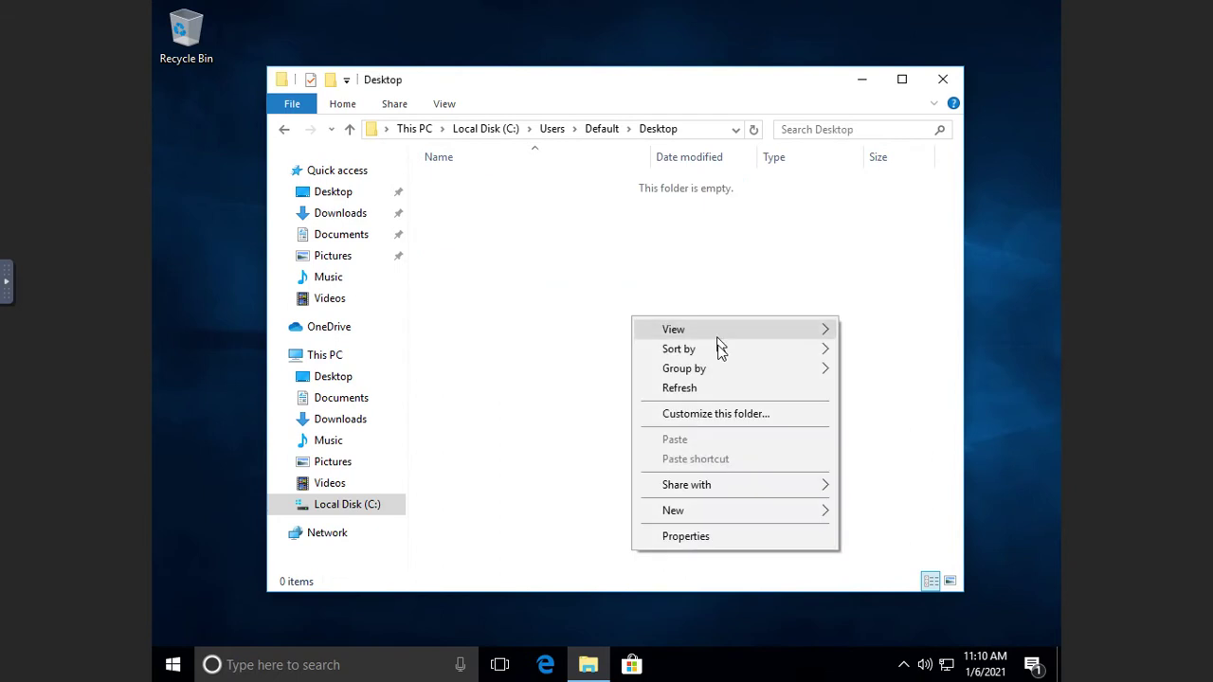
mouse_move(674, 517)
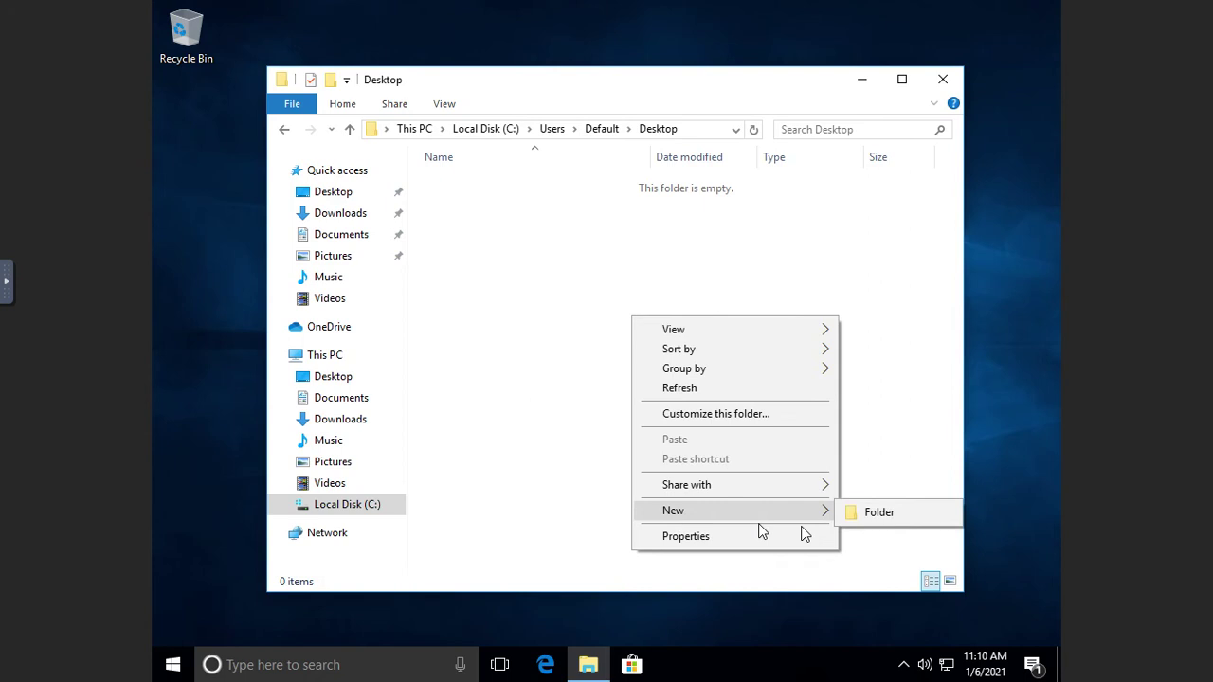
left_click(857, 517)
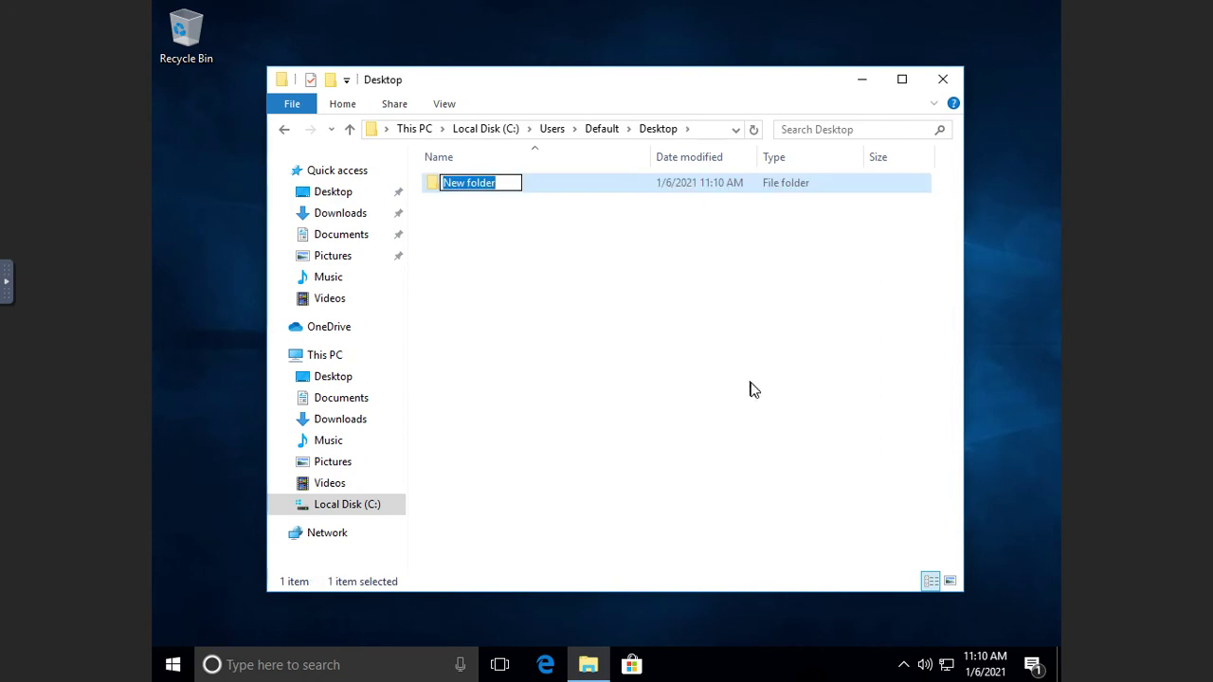
type("sample")
key("Return")
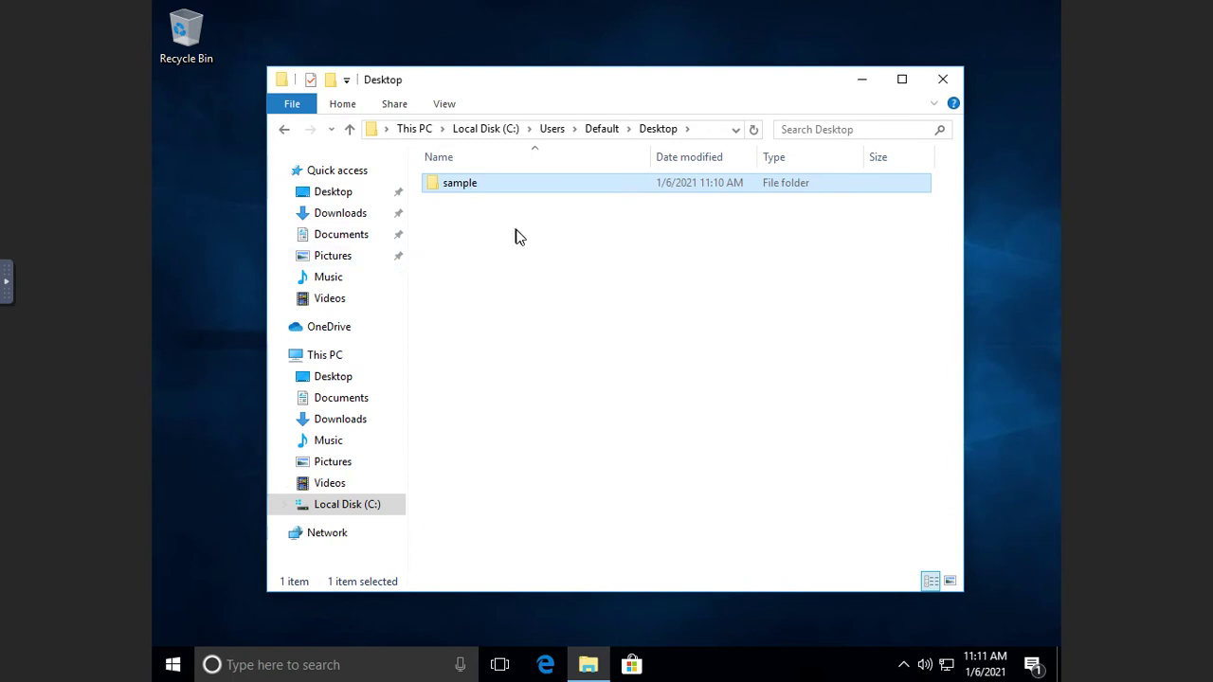
key("Delete")
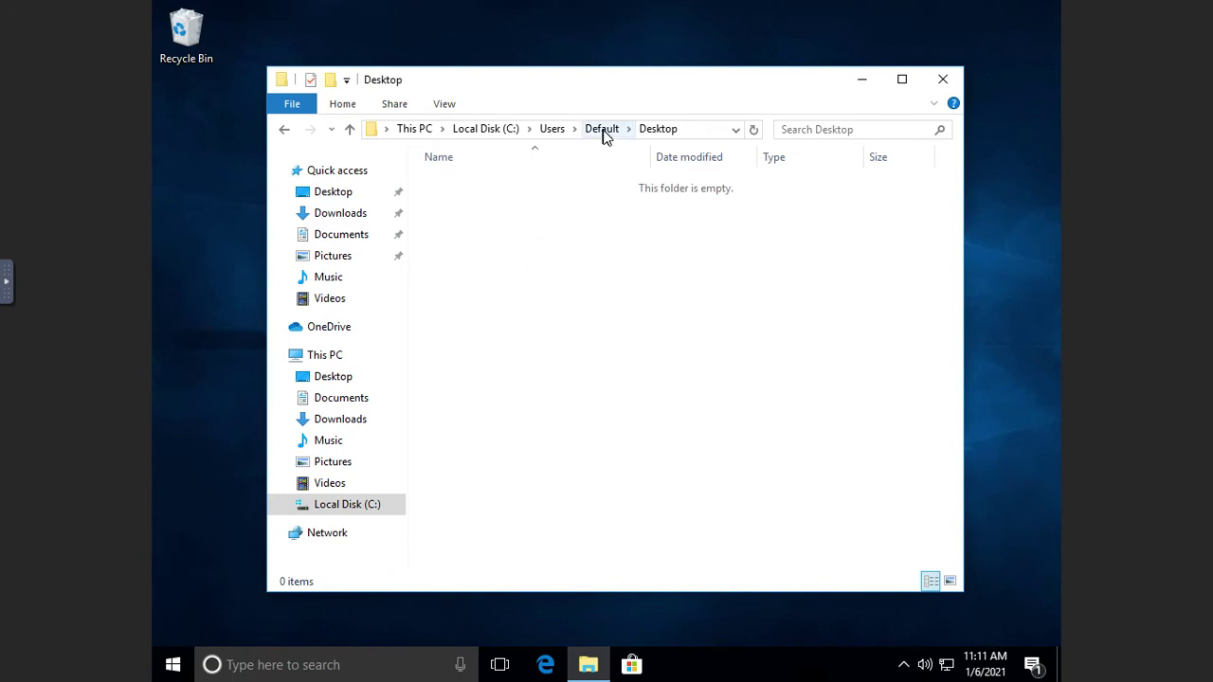
- Go to Users > Public > Public Desktop and create a folder named 'sample' there
left_click(555, 131)
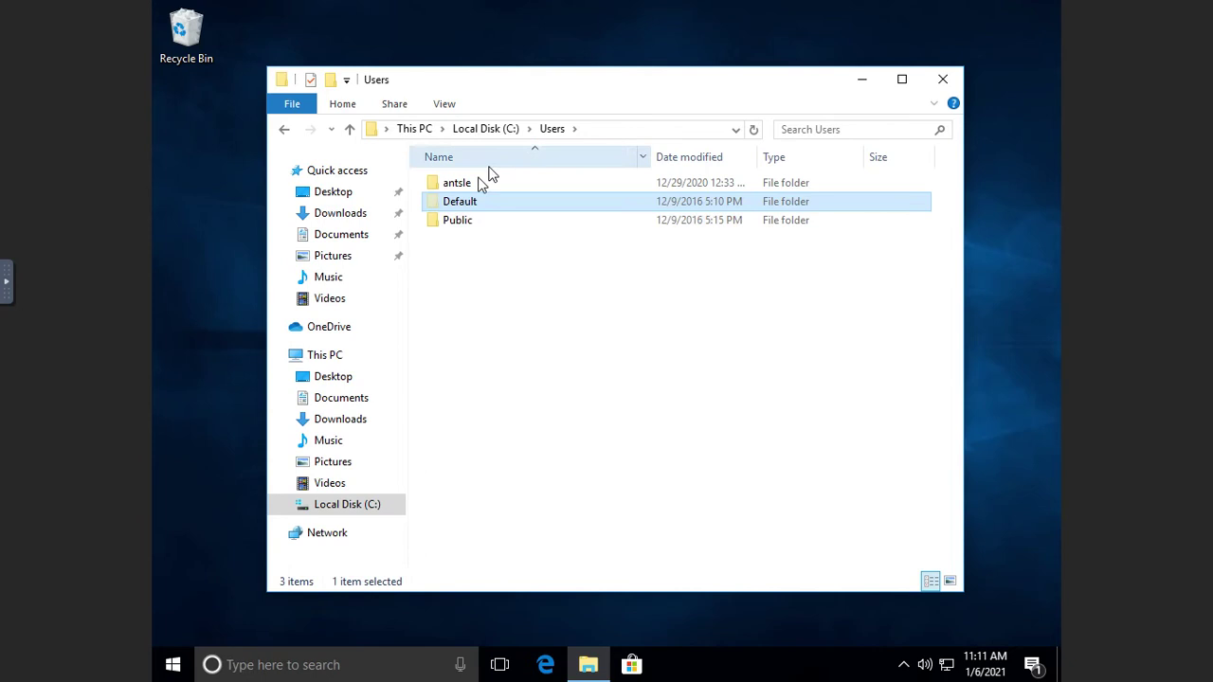
double_click(447, 225)
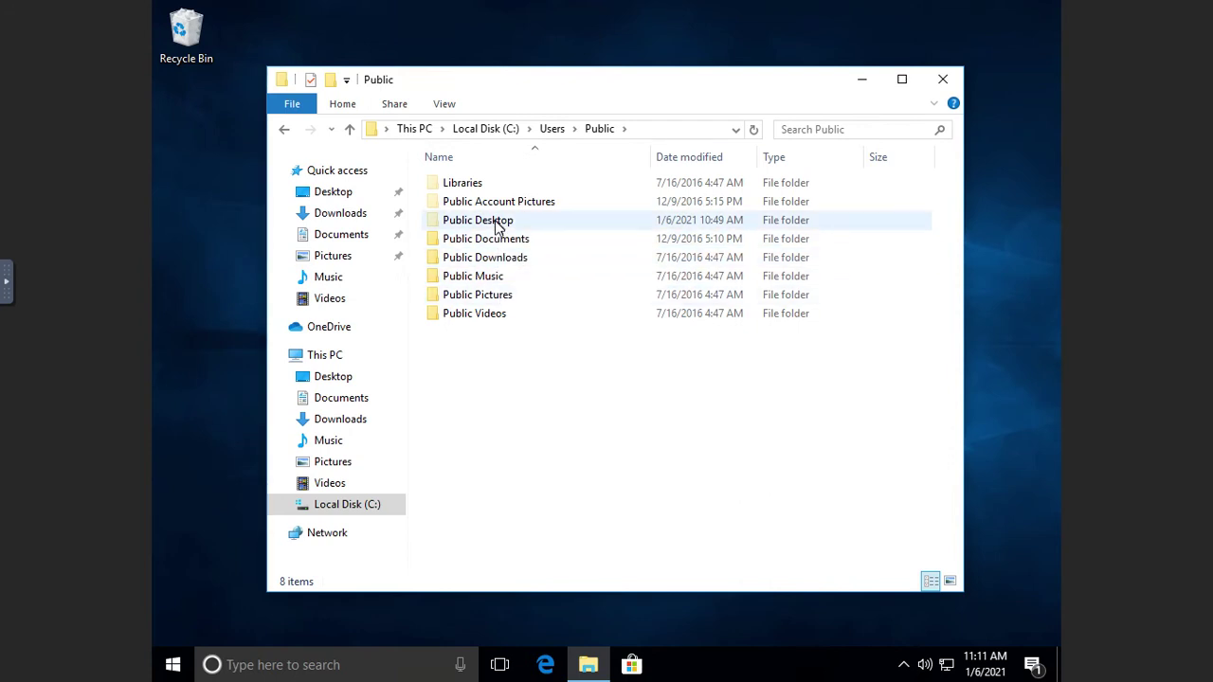
double_click(499, 224)
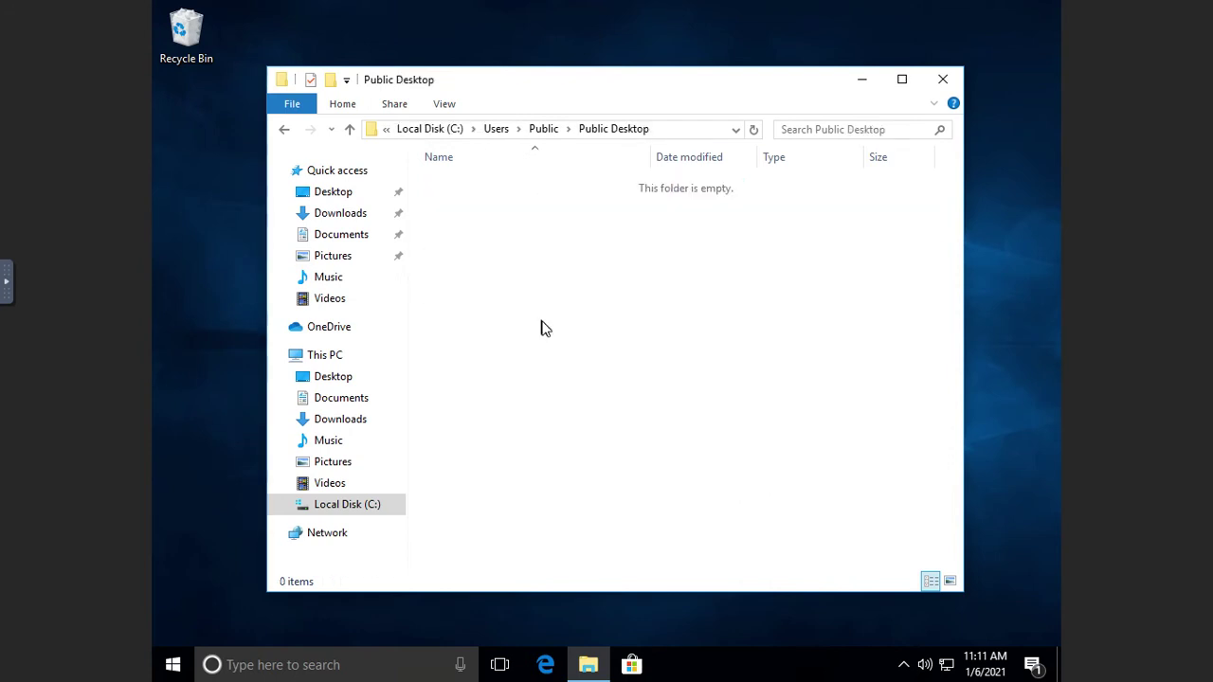
right_click(542, 323)
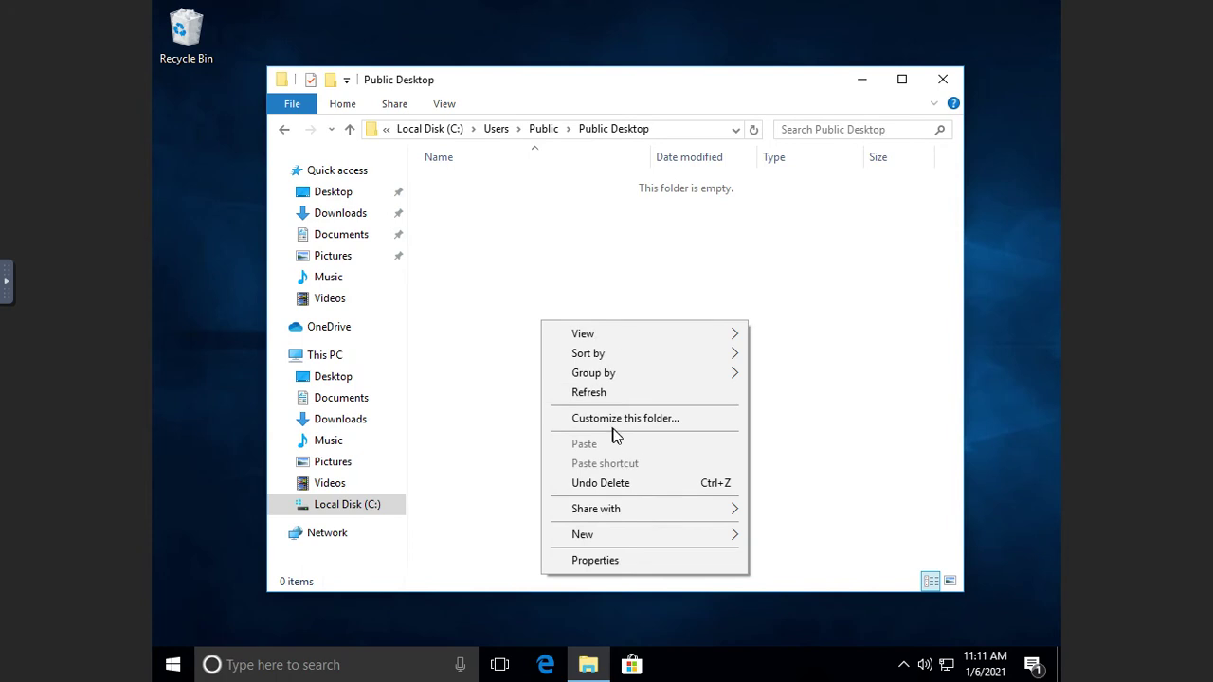
mouse_move(597, 538)
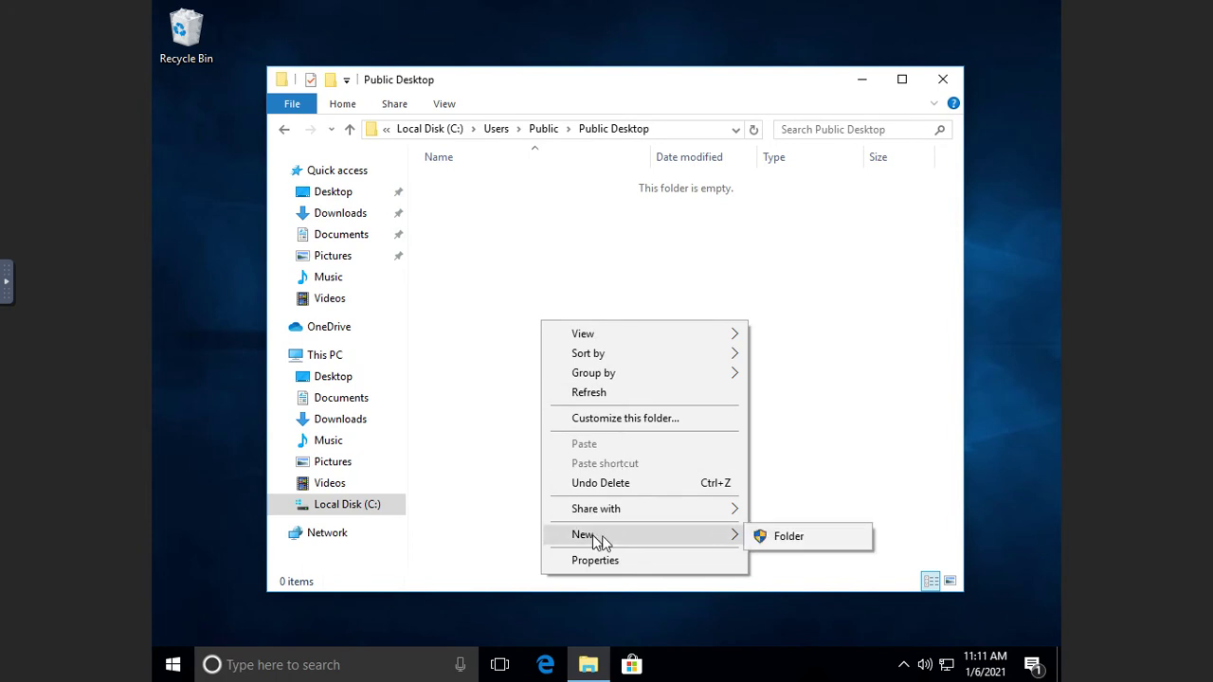
left_click(784, 538)
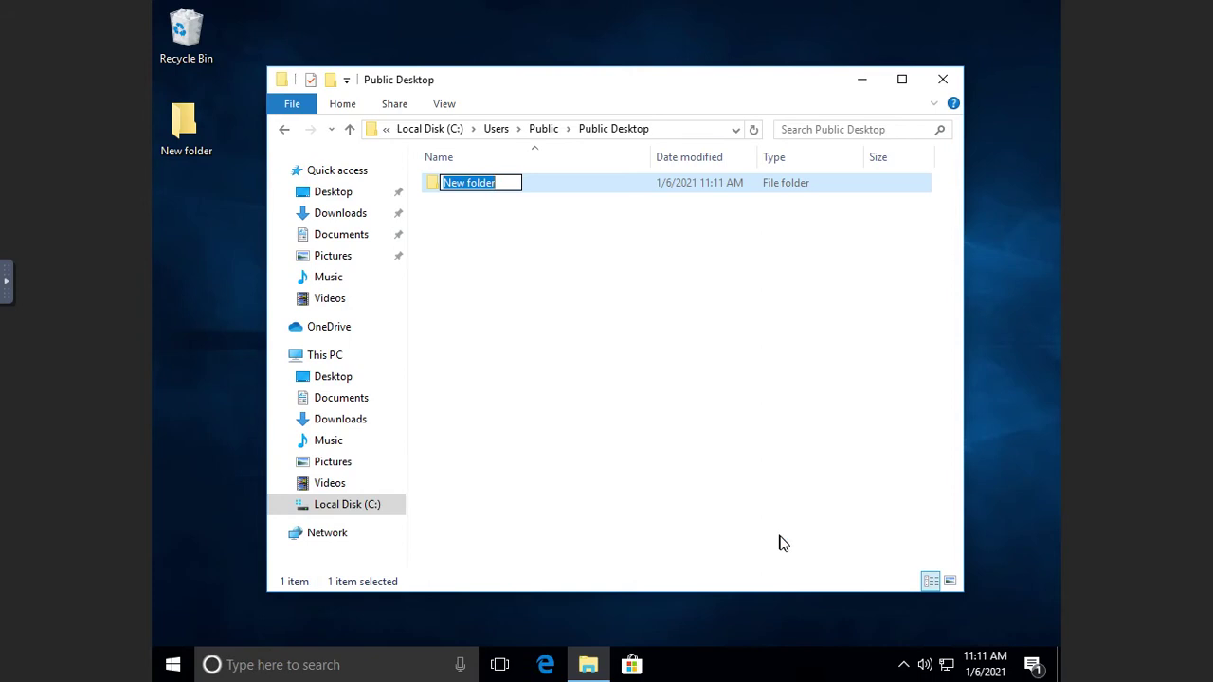
type("sample")
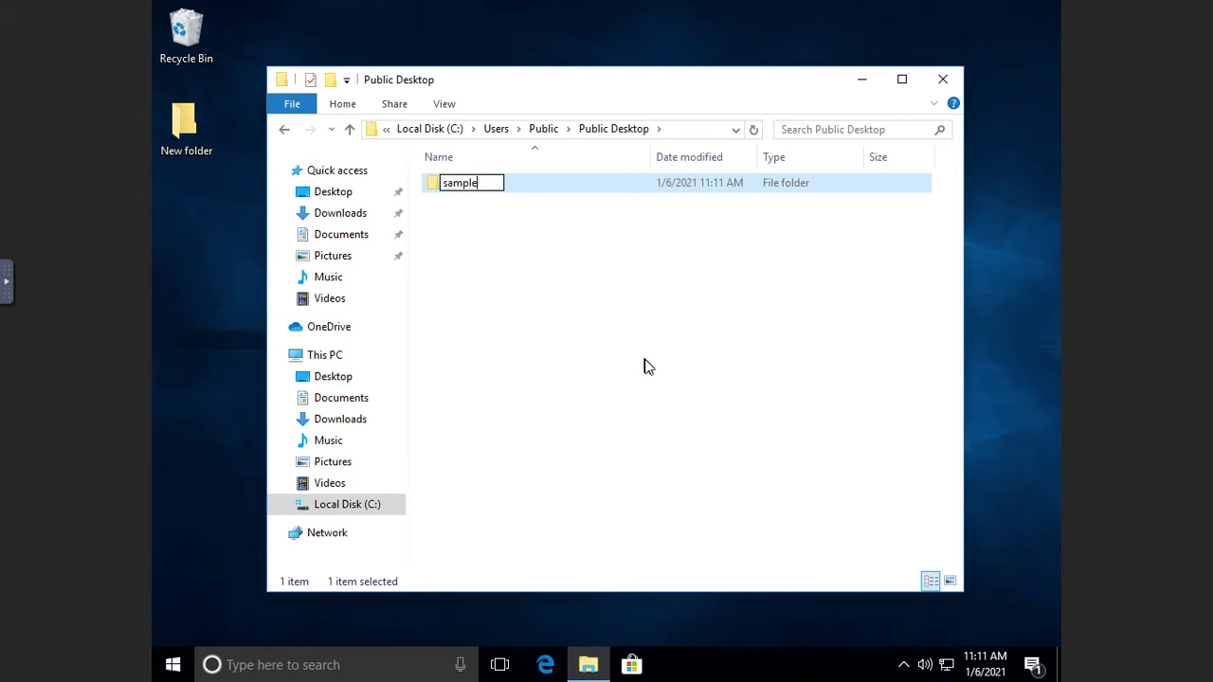
key("Return")
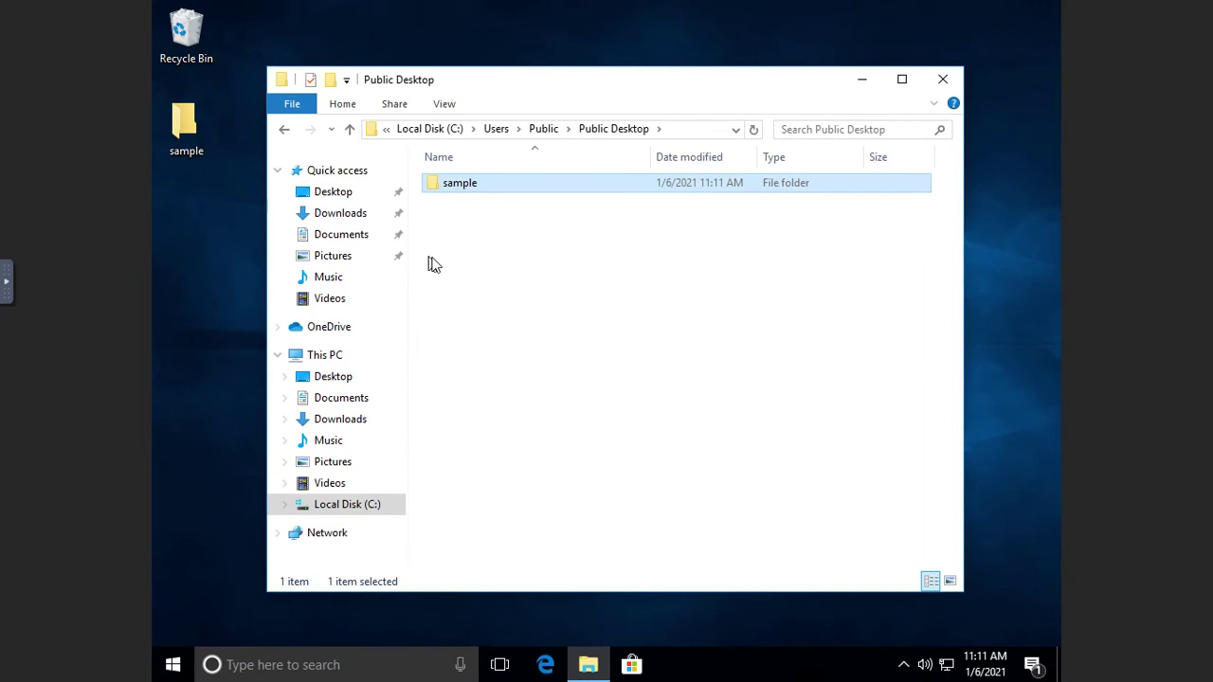
- Close File Explorer, create a desktop folder named 'sample 2', and drag it below 'sample'
left_click(945, 80)
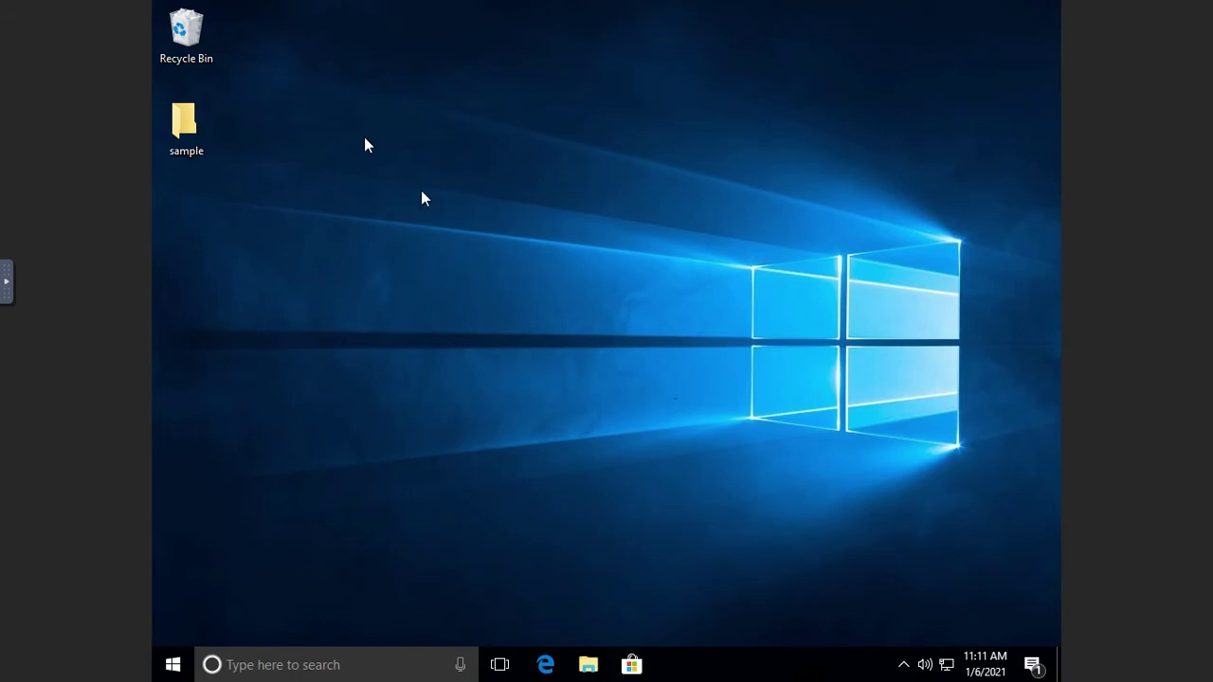
right_click(396, 211)
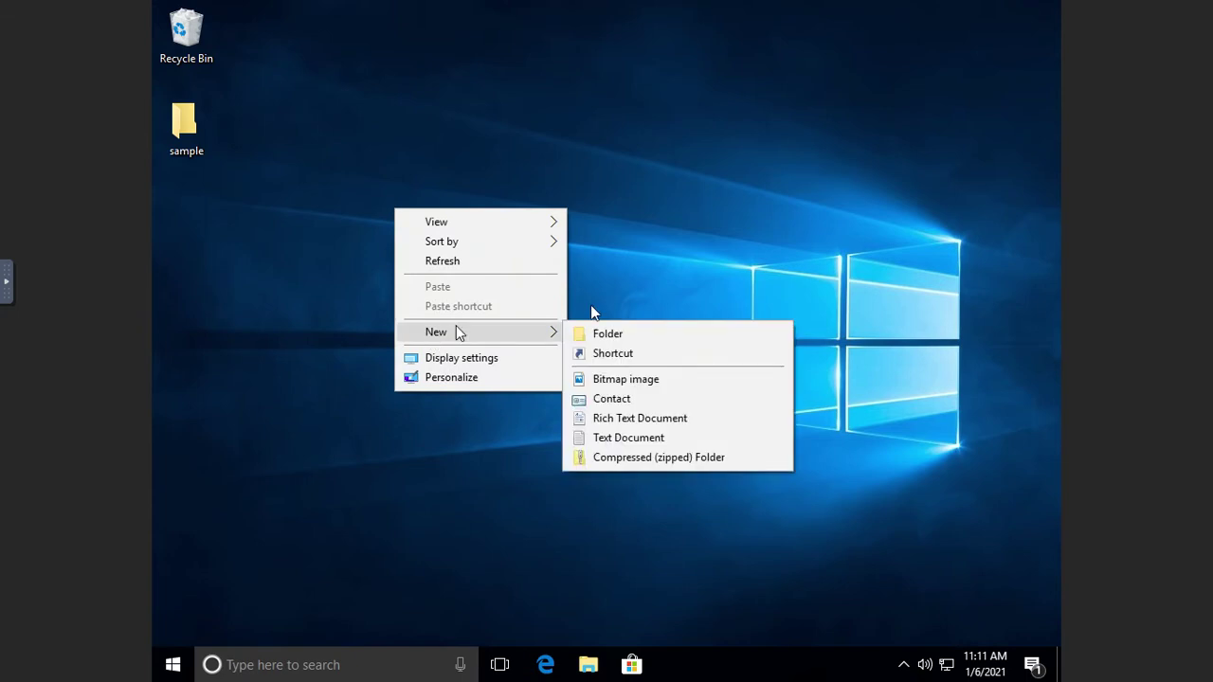
left_click(621, 334)
right_click(431, 297)
mouse_move(505, 424)
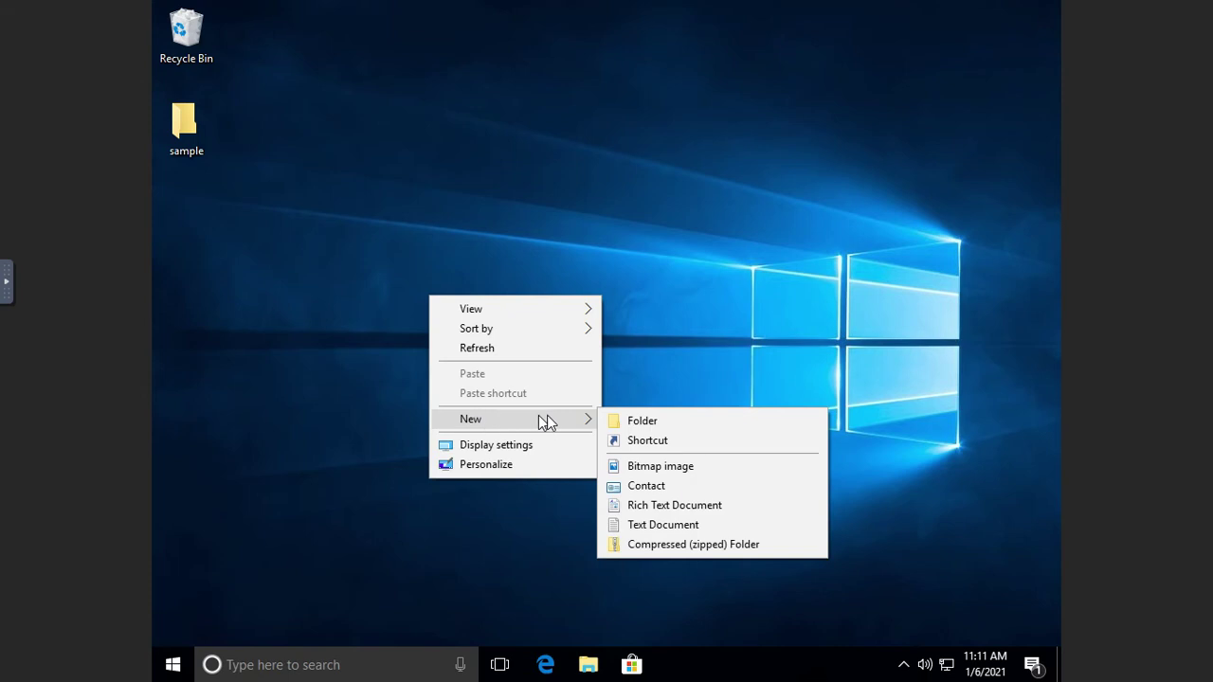
left_click(621, 420)
type("sample 2")
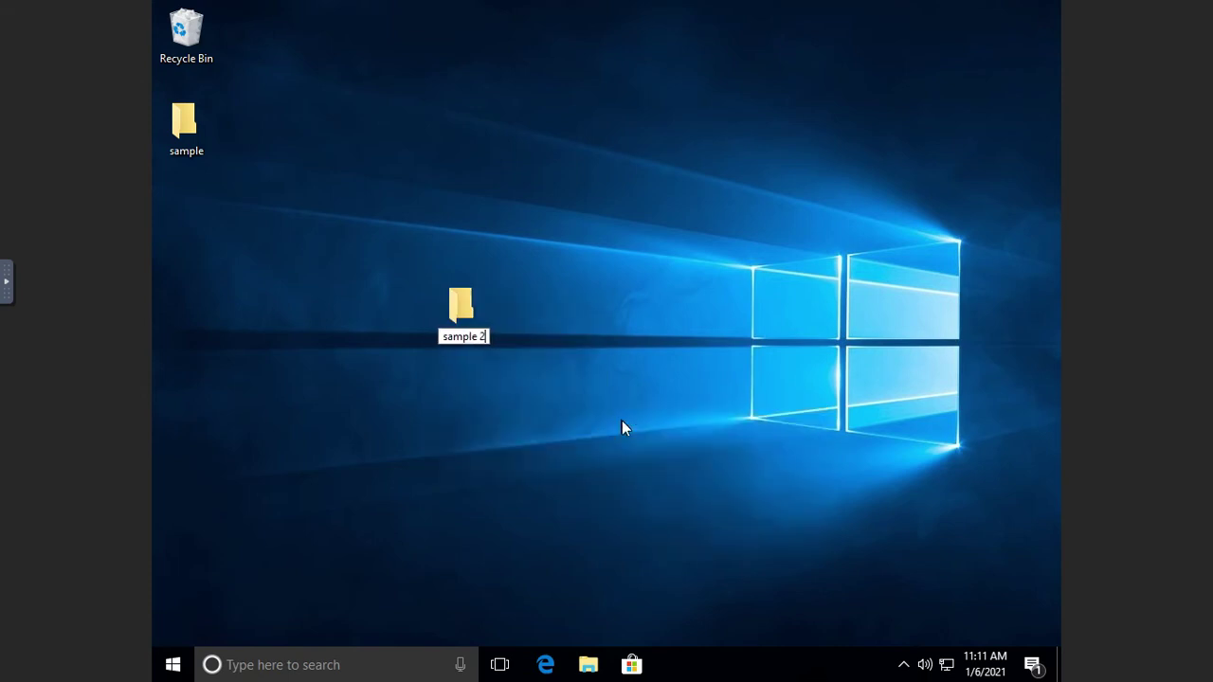
key("Return")
left_click_drag(459, 301, 189, 173)
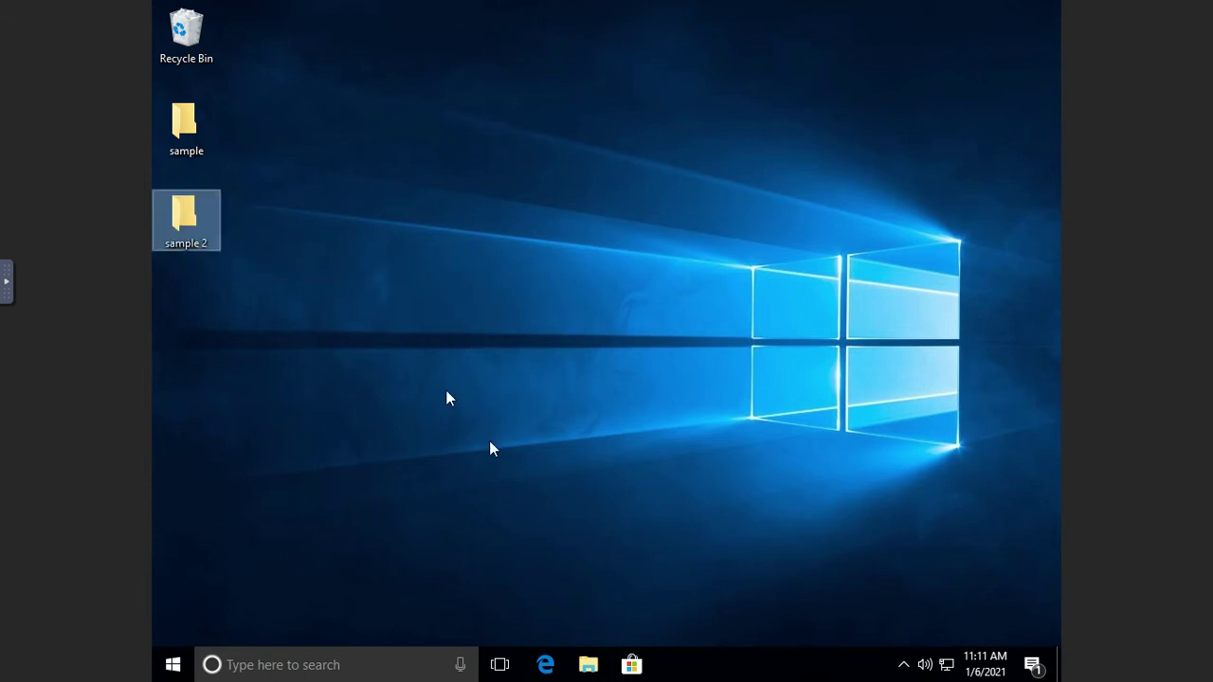
- Open File Explorer and browse C: > Users > the user's profile > Desktop to find 'sample 2'
left_click(587, 665)
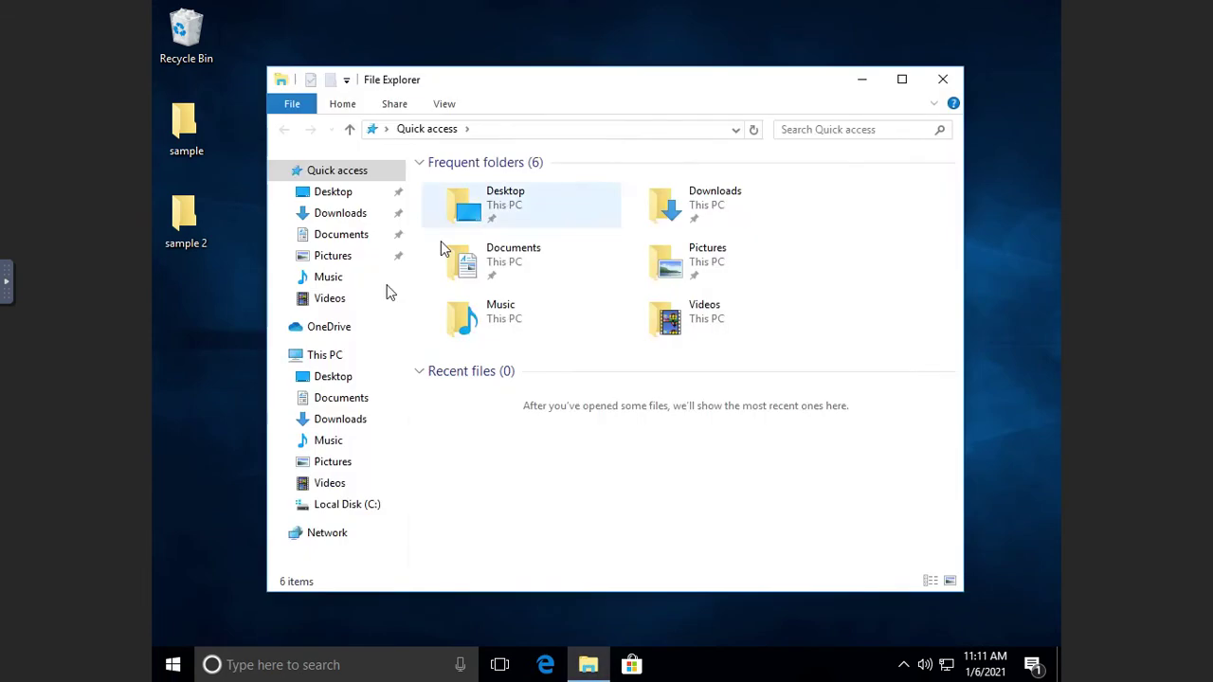
left_click(339, 505)
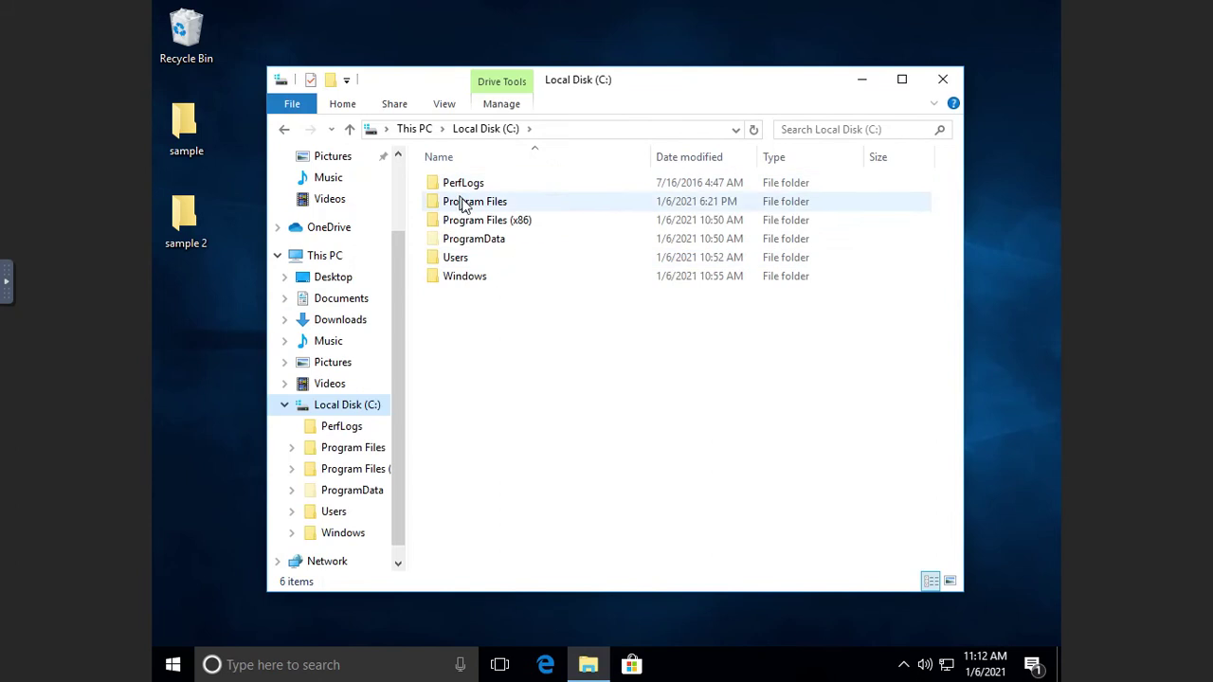
double_click(455, 260)
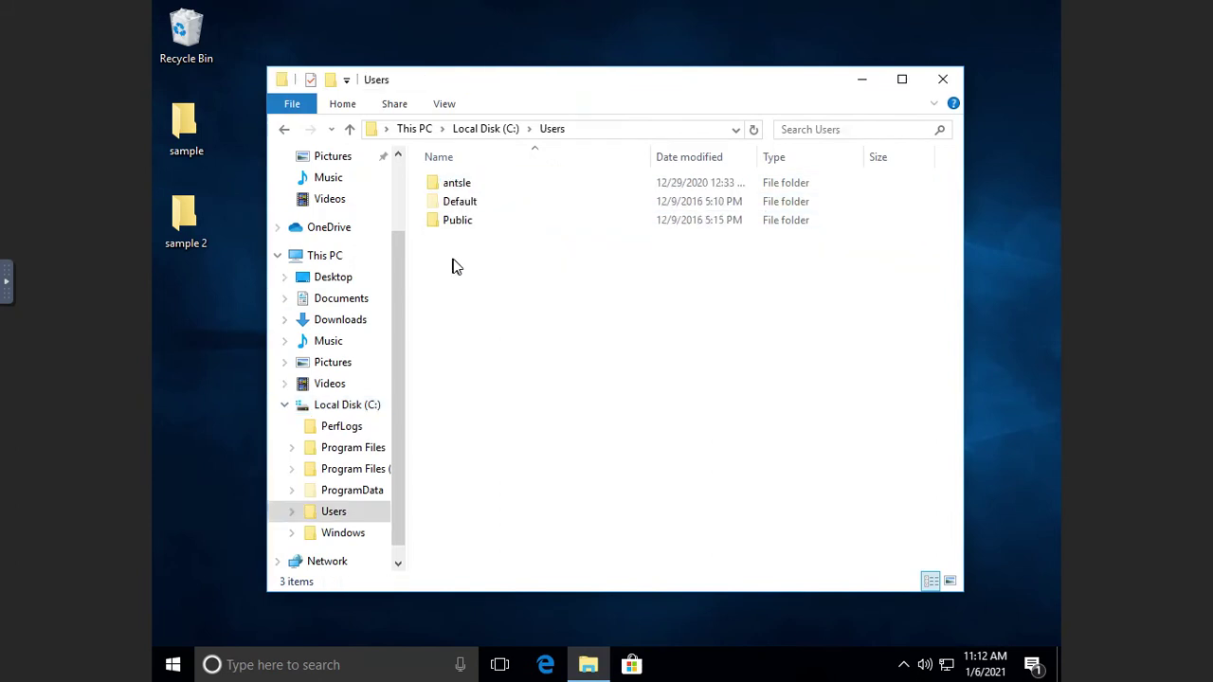
double_click(456, 185)
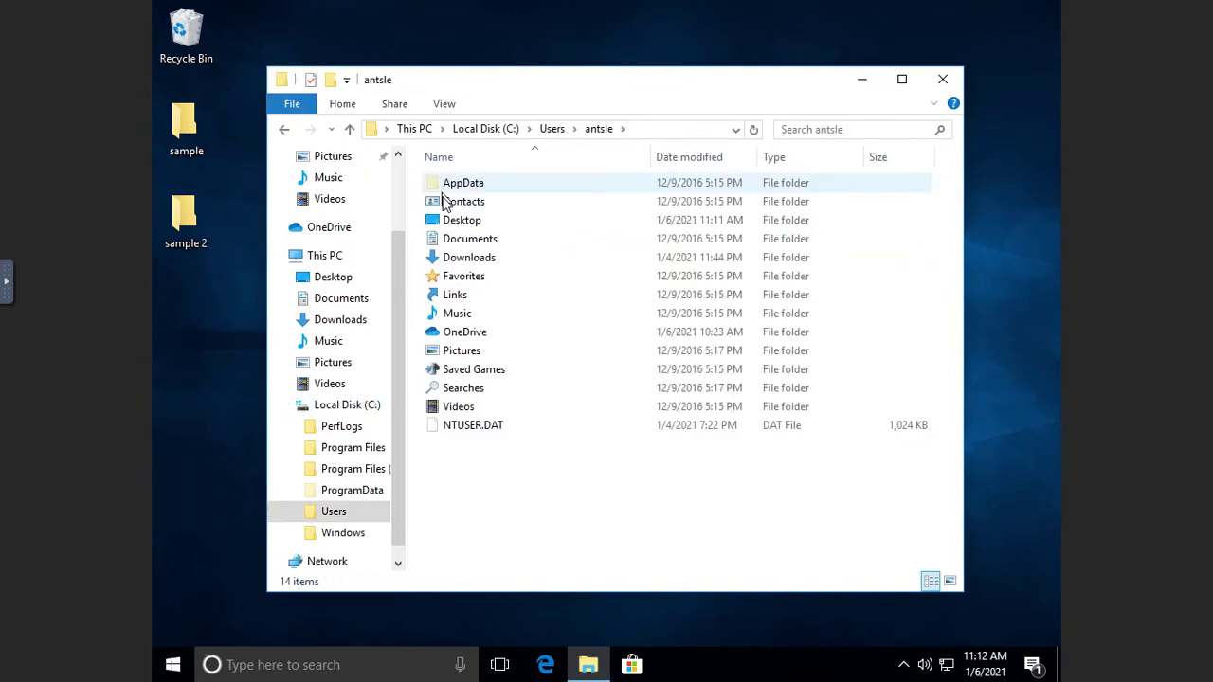
left_click(464, 243)
double_click(460, 230)
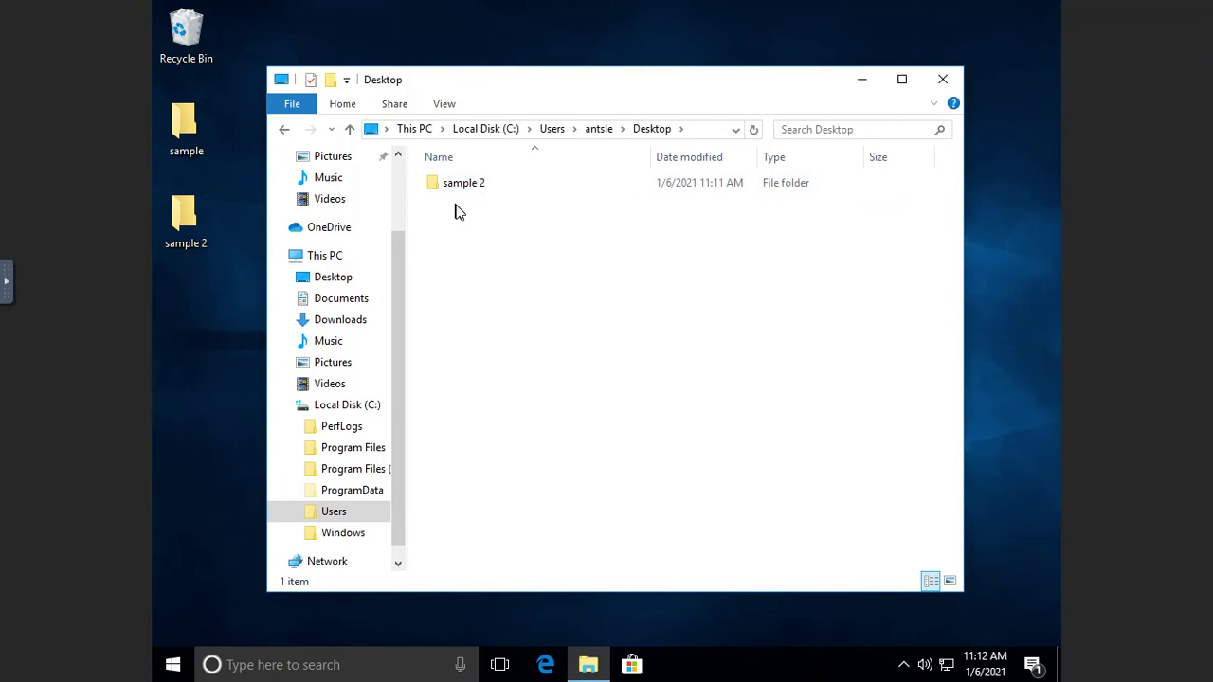
- Go up to Users, open Public > Public Desktop to check 'sample', then return to Users
left_click(351, 129)
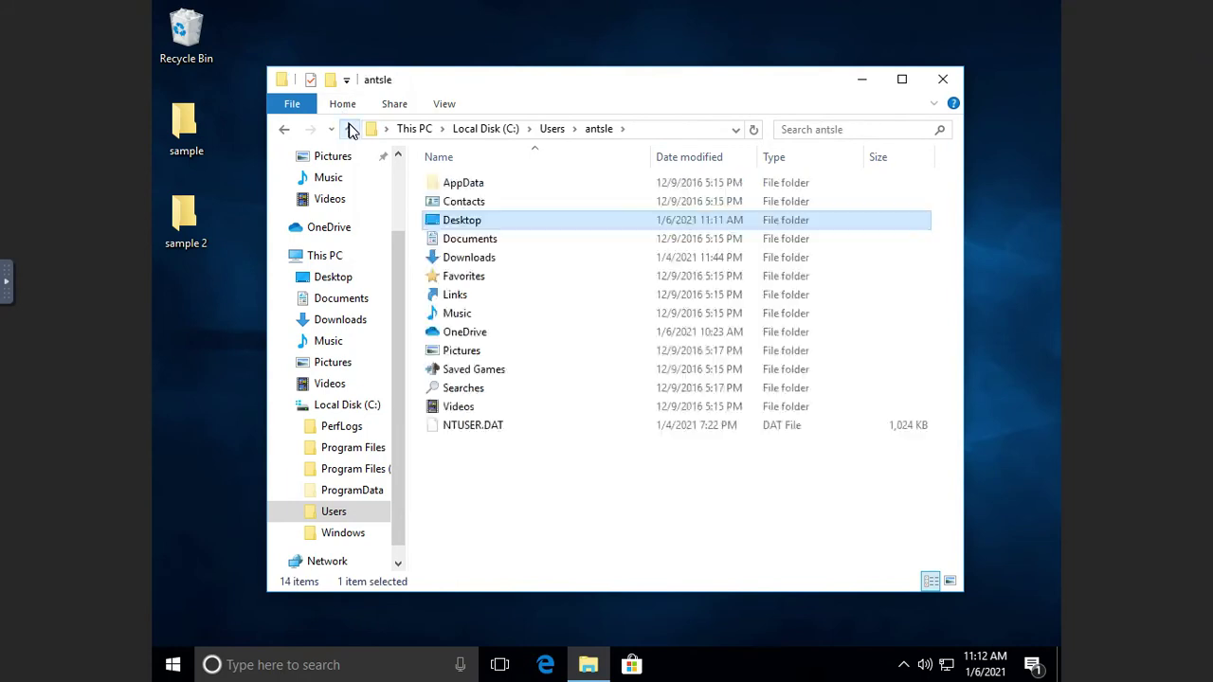
left_click(351, 130)
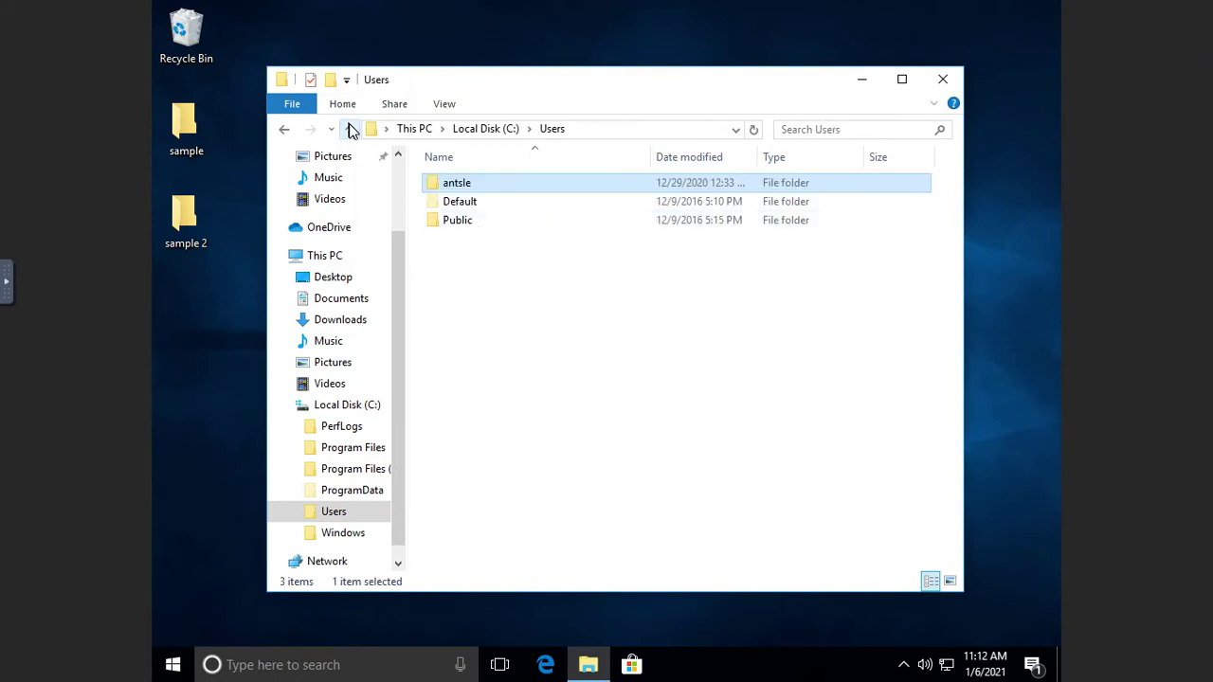
double_click(470, 227)
double_click(461, 226)
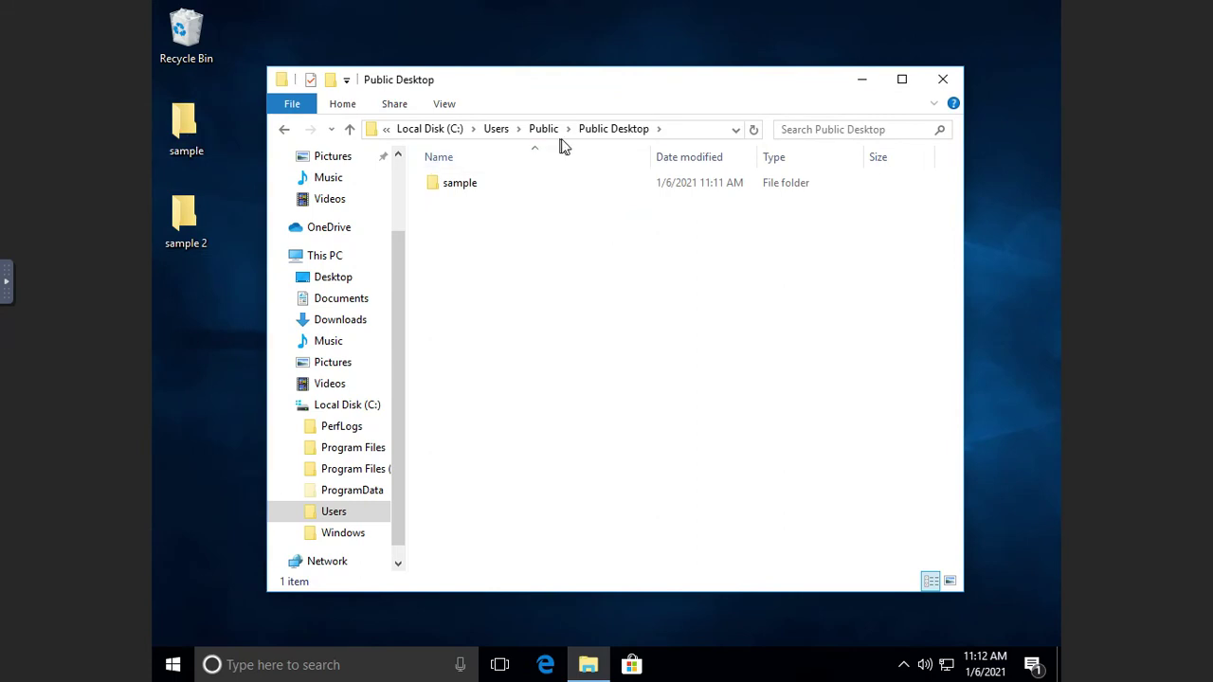
left_click(498, 129)
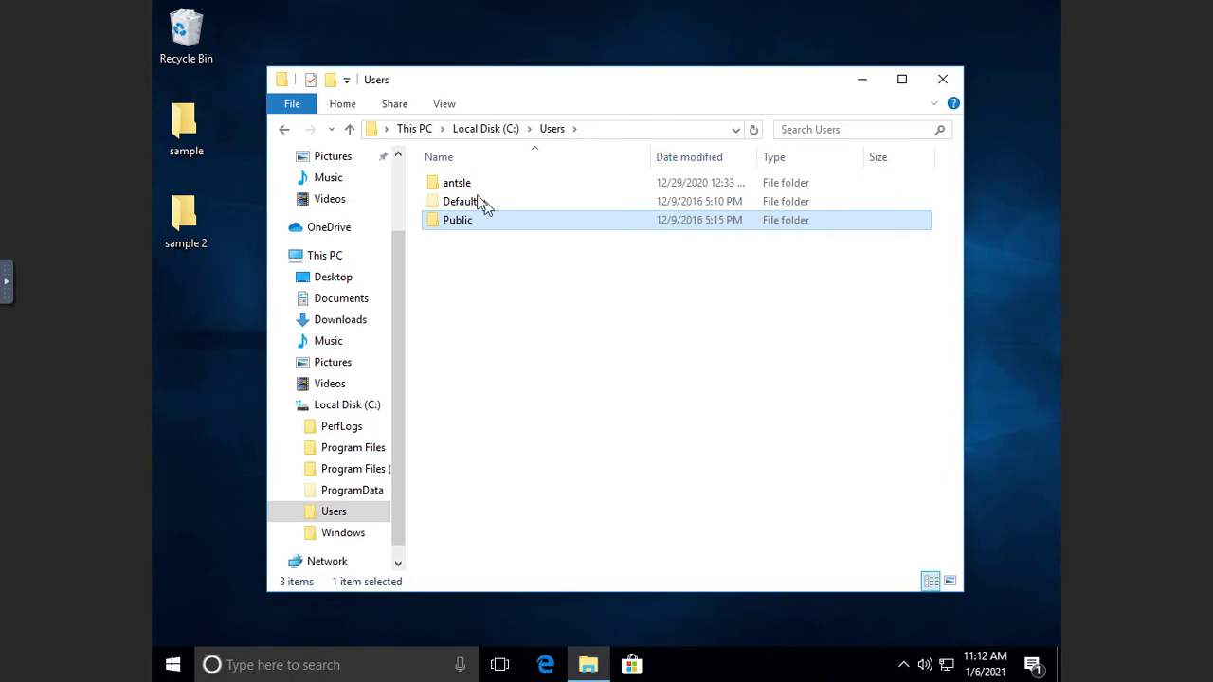
mouse_move(445, 204)
left_click(946, 79)
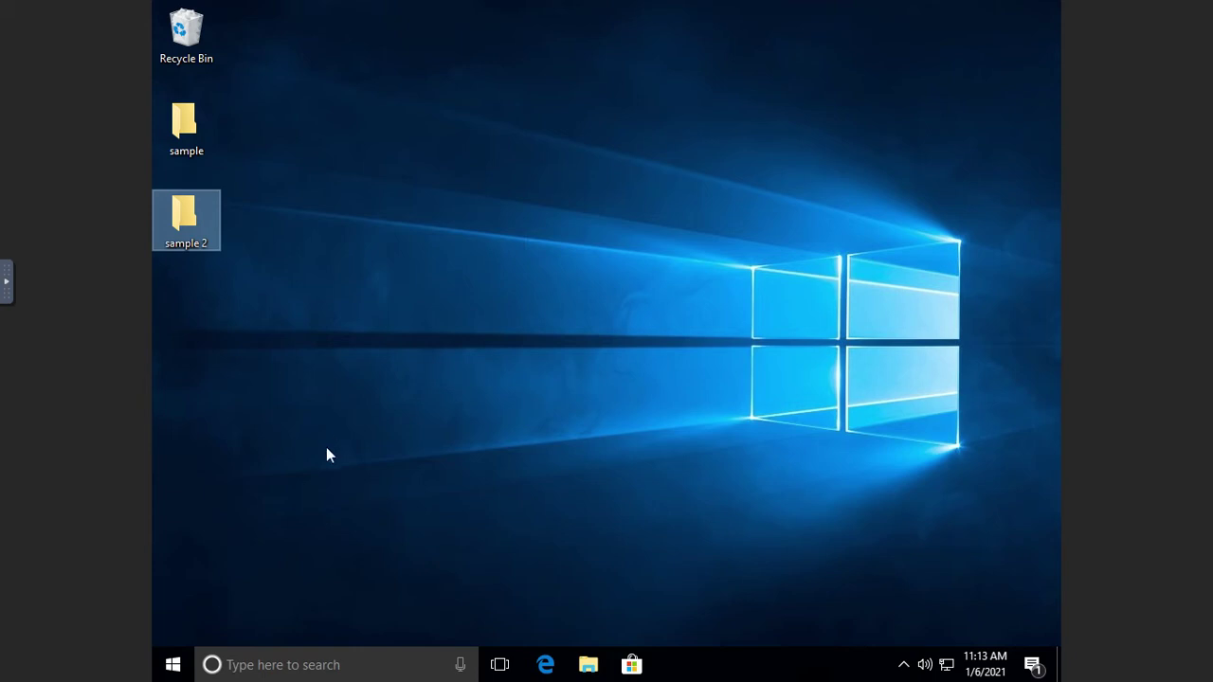
- Launch Command Prompt by searching for 'cmd' from the taskbar
left_click(369, 665)
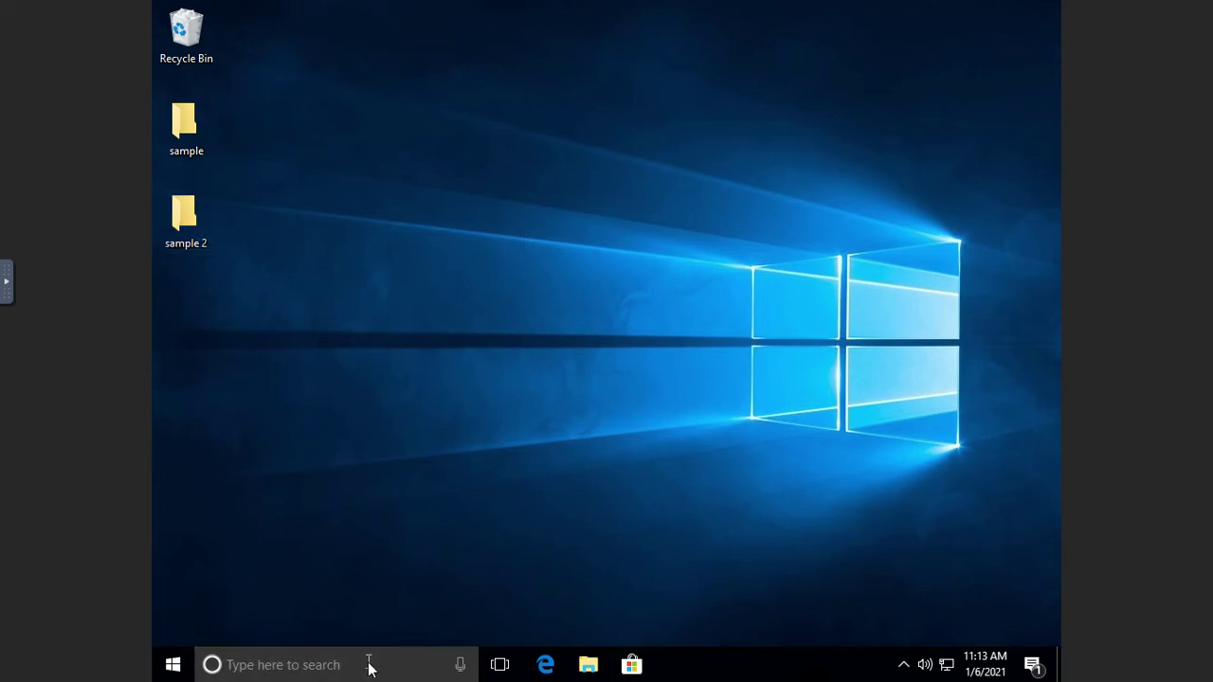
type("cmd")
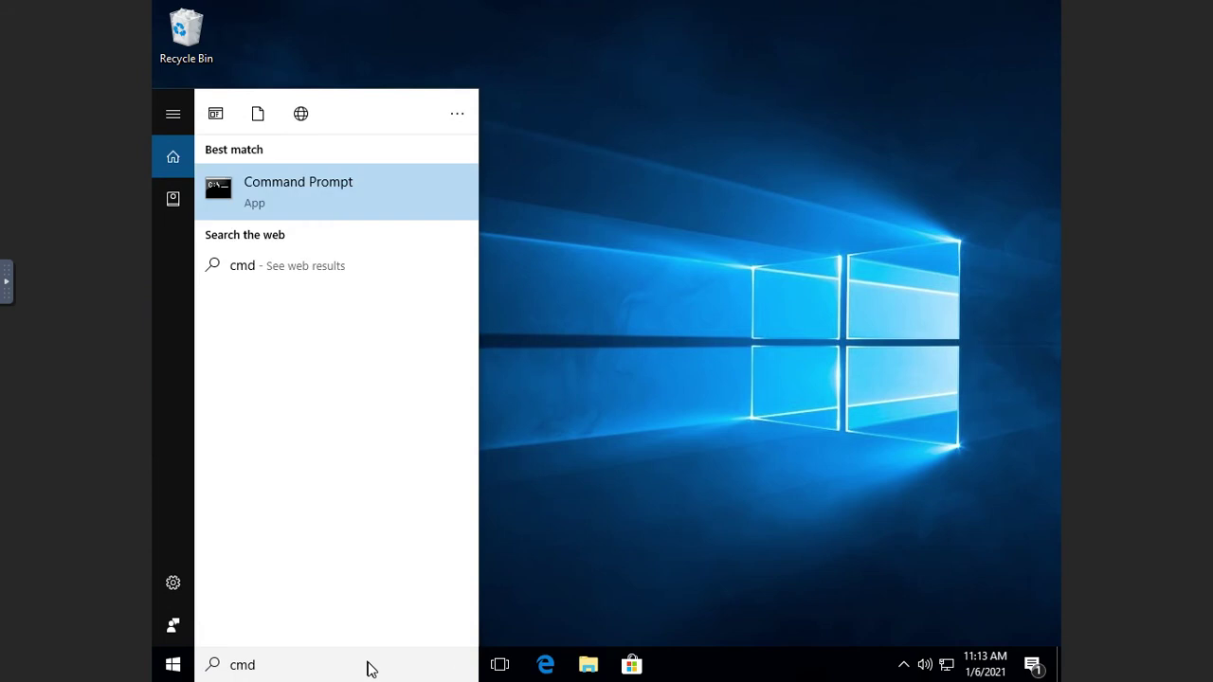
key("Return")
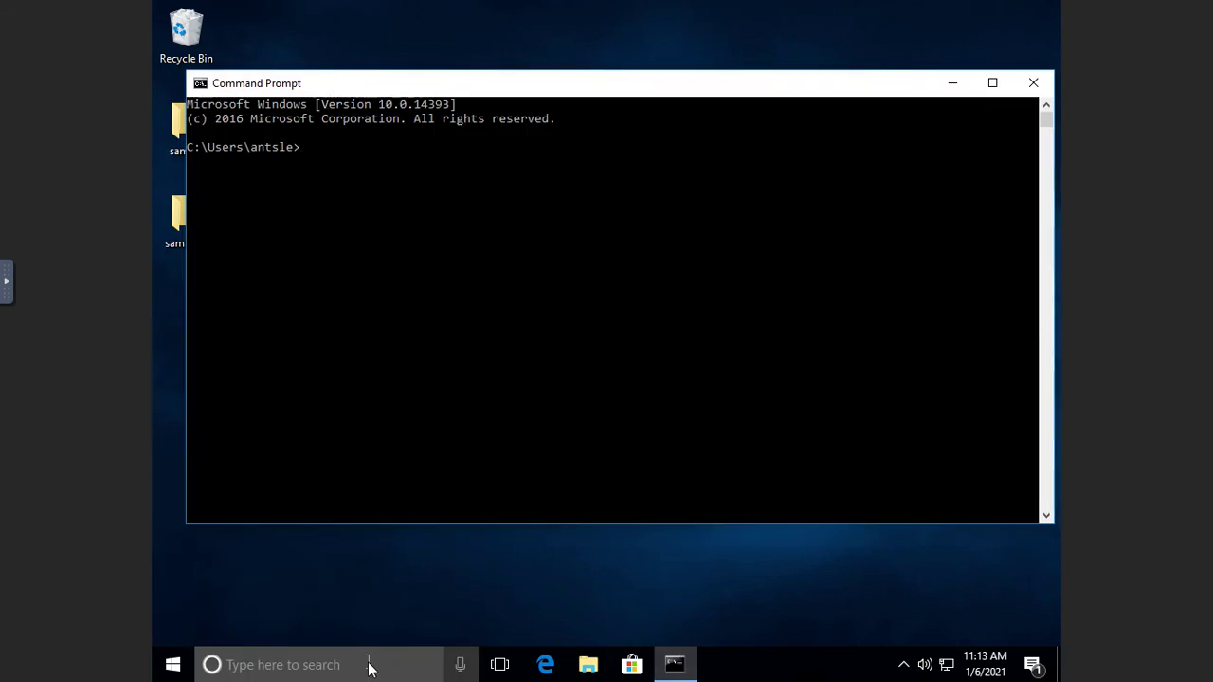
- Change to c:\windows\system32\sysprep and list its contents with dir
type("cd c:\\windows\\system32\\sys")
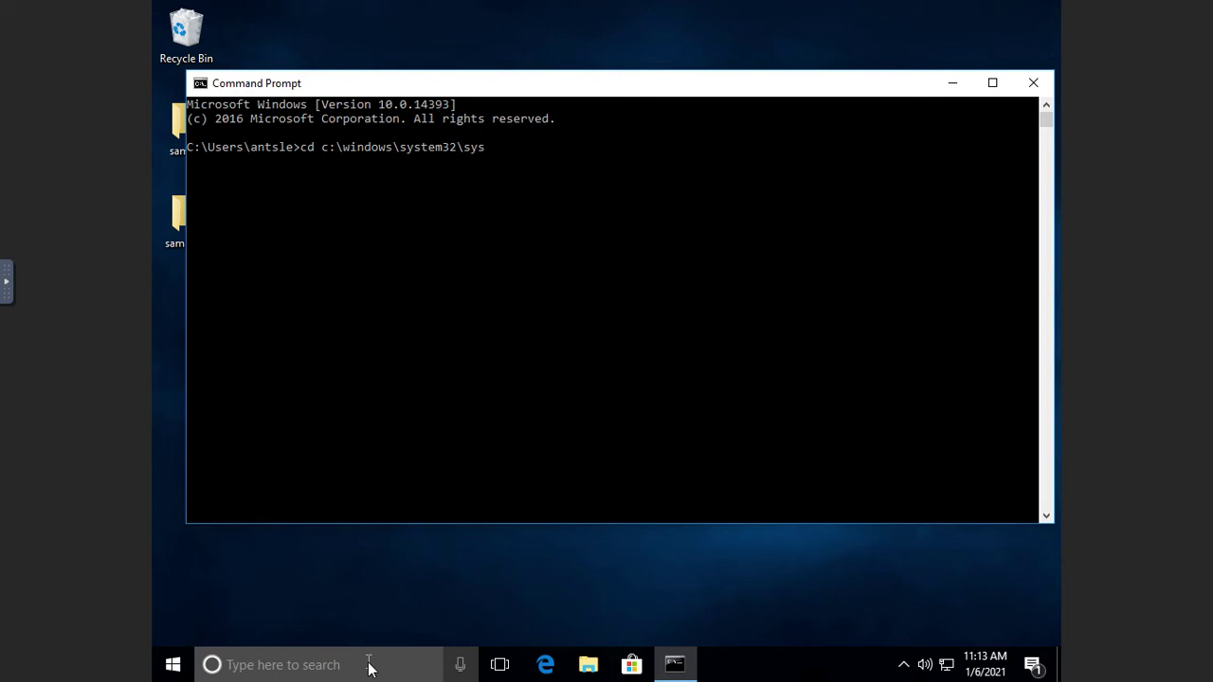
type("prep")
key("Return")
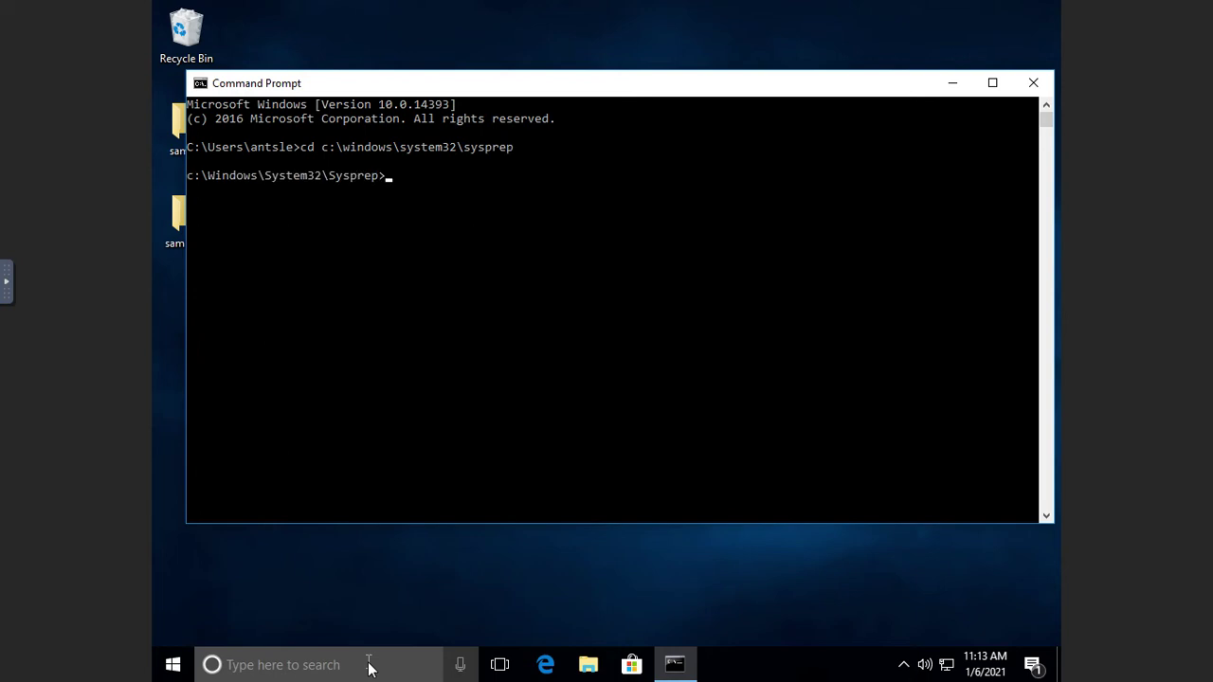
type("dir")
key("Return")
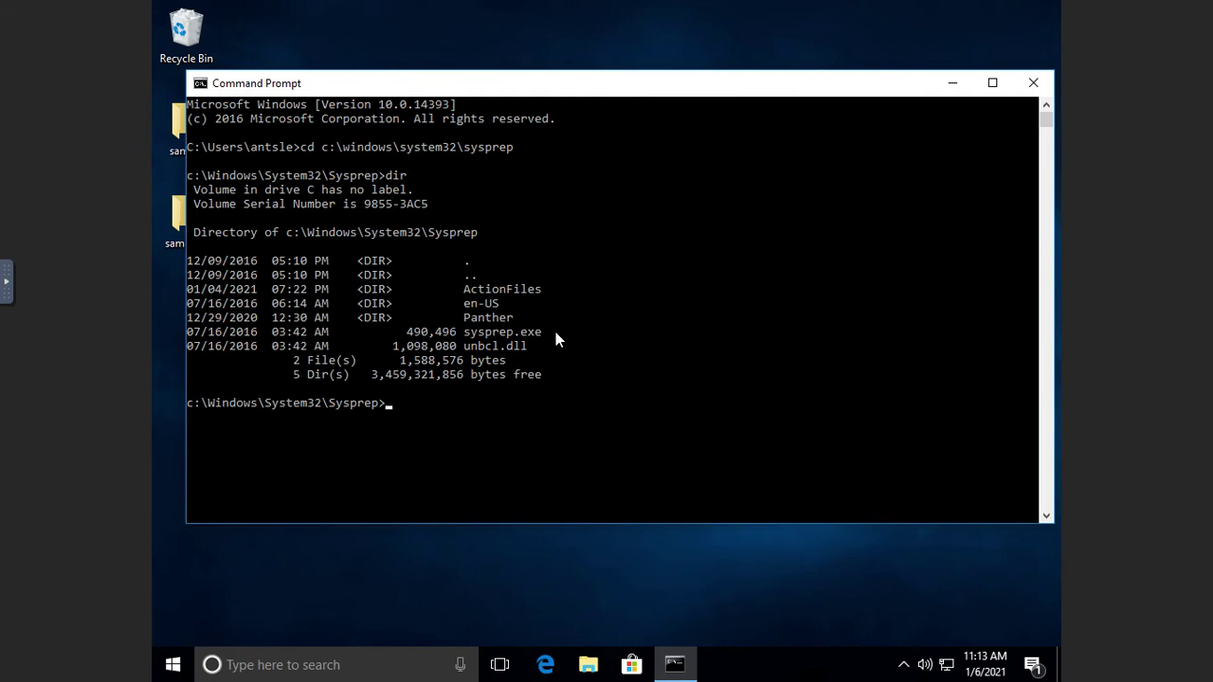
- Run 'sysprep /?' to display the System Preparation Tool's command-line options
type("sysprep /?")
key("Return")
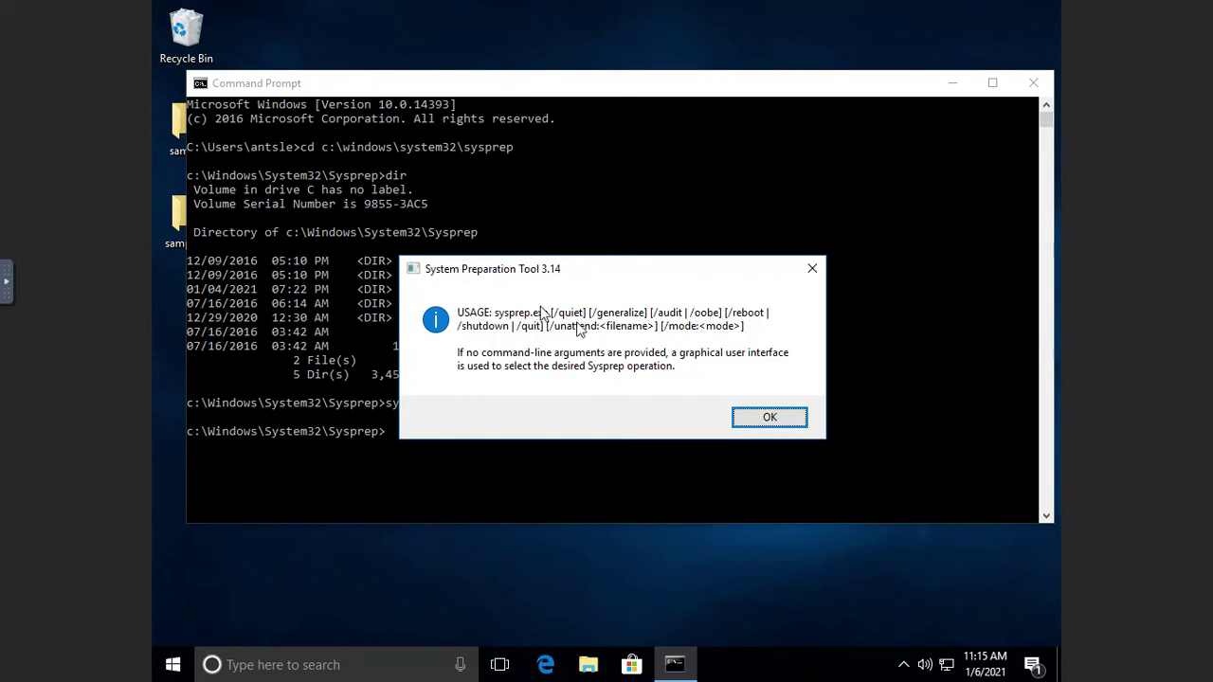
- Run 'sysprep' from the console to open System Preparation Tool 3.14, keeping the OOBE cleanup action
left_click(766, 418)
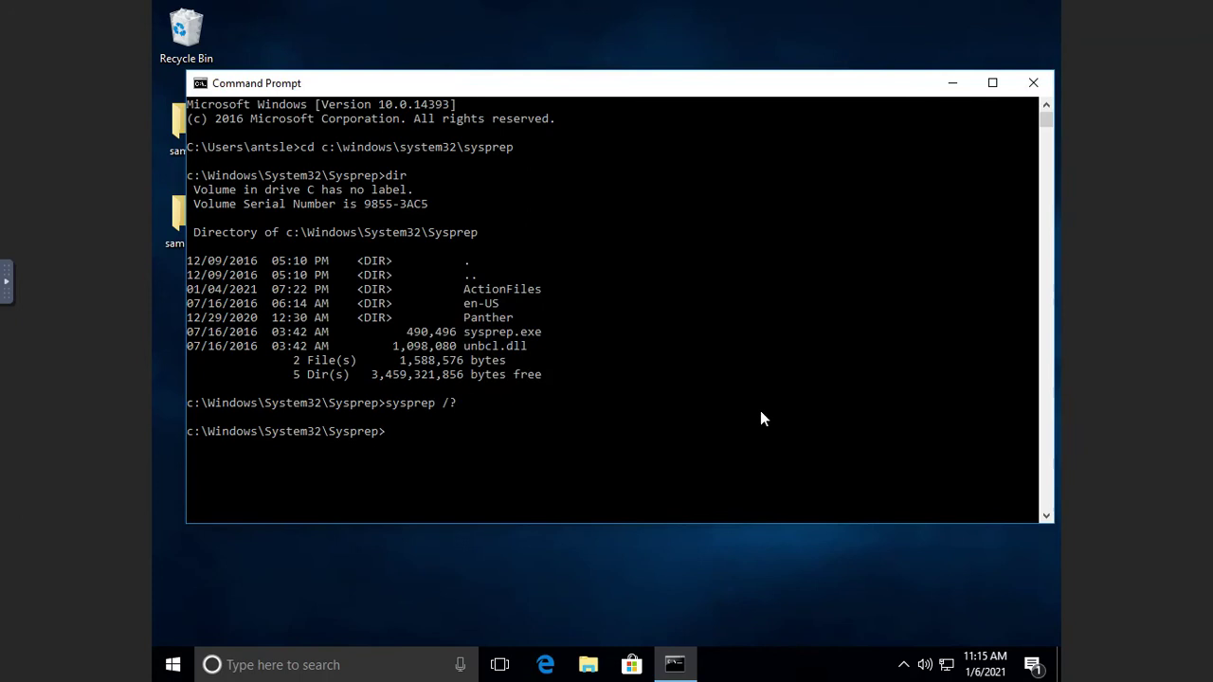
left_click(568, 432)
type("sysprep")
key("Return")
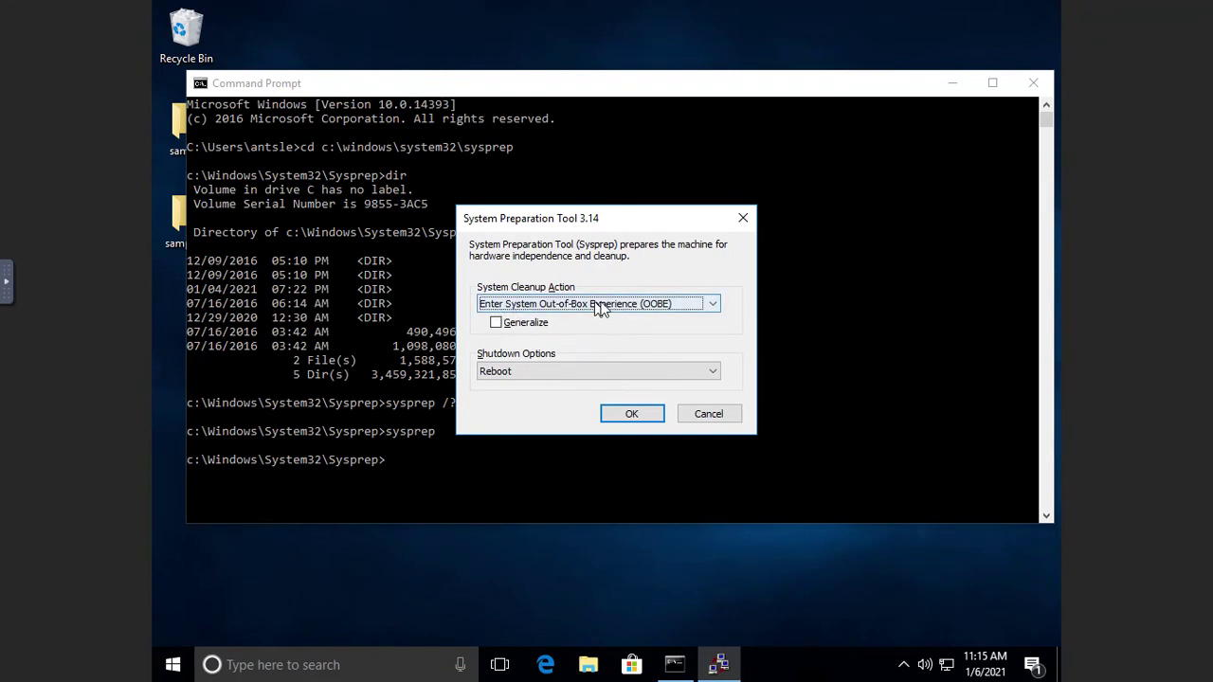
left_click(714, 305)
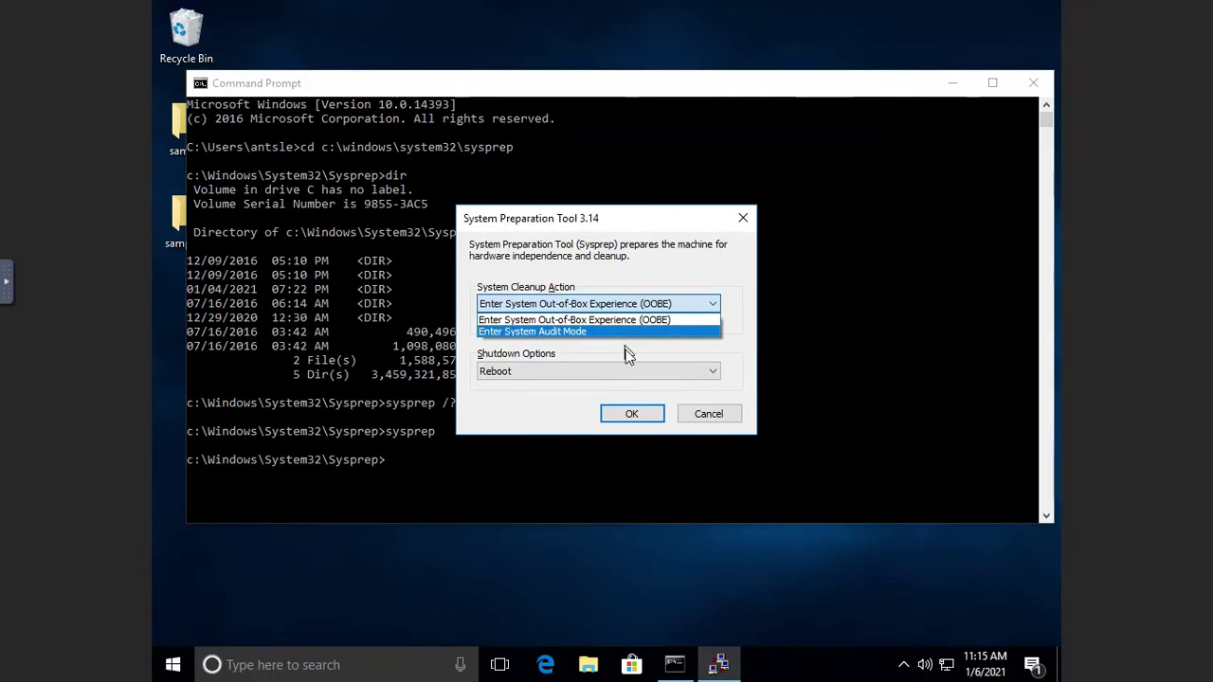
left_click(607, 346)
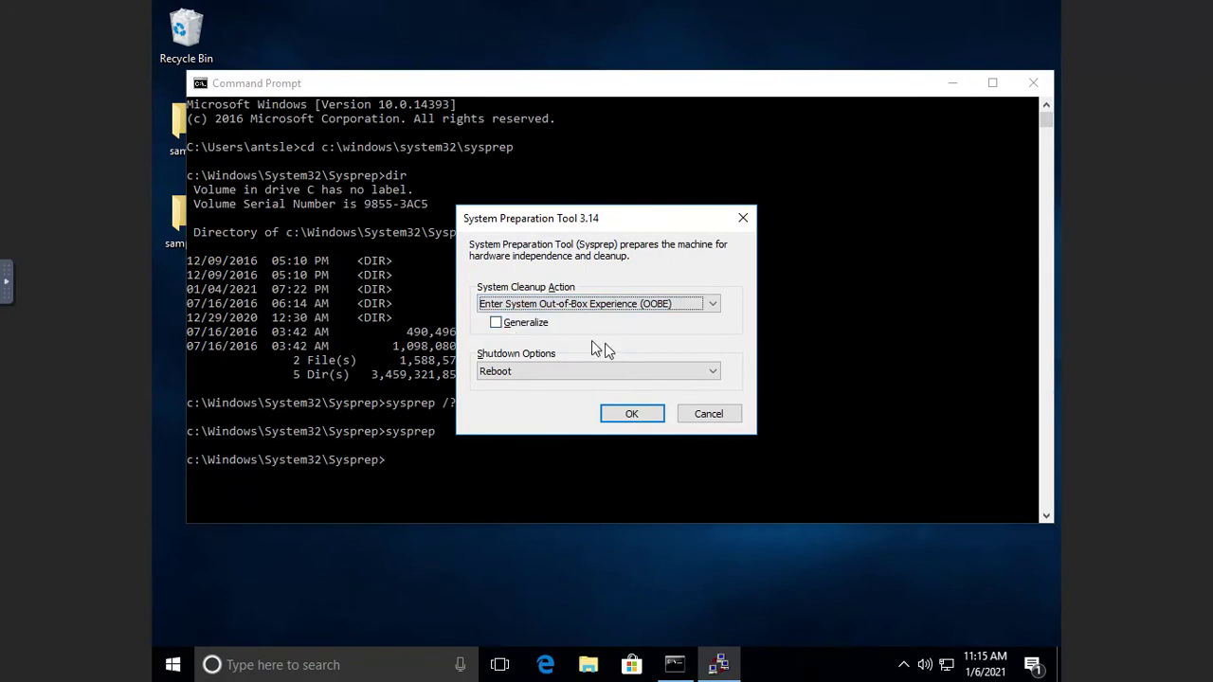
- Tick Generalize for the OOBE cleanup, leaving the shutdown option at Reboot
left_click(496, 324)
left_click(520, 371)
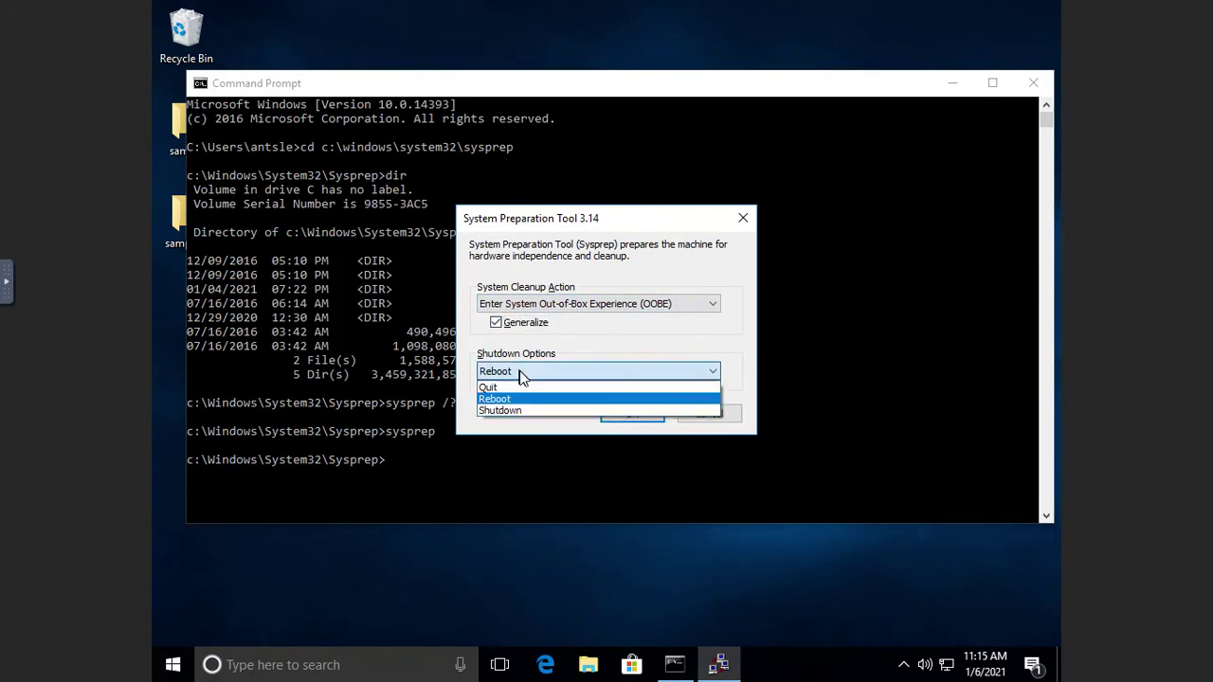
left_click(487, 429)
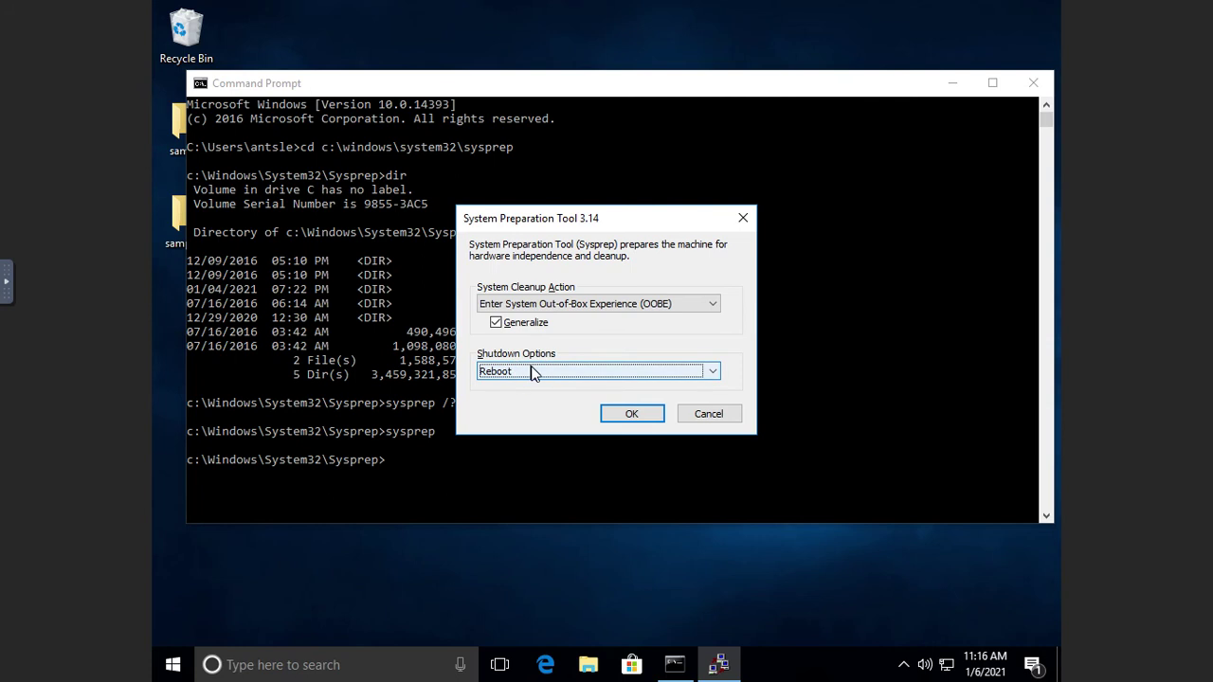
- Change the shutdown option from Reboot to Quit and start Sysprep with OOBE and Generalize
left_click(531, 372)
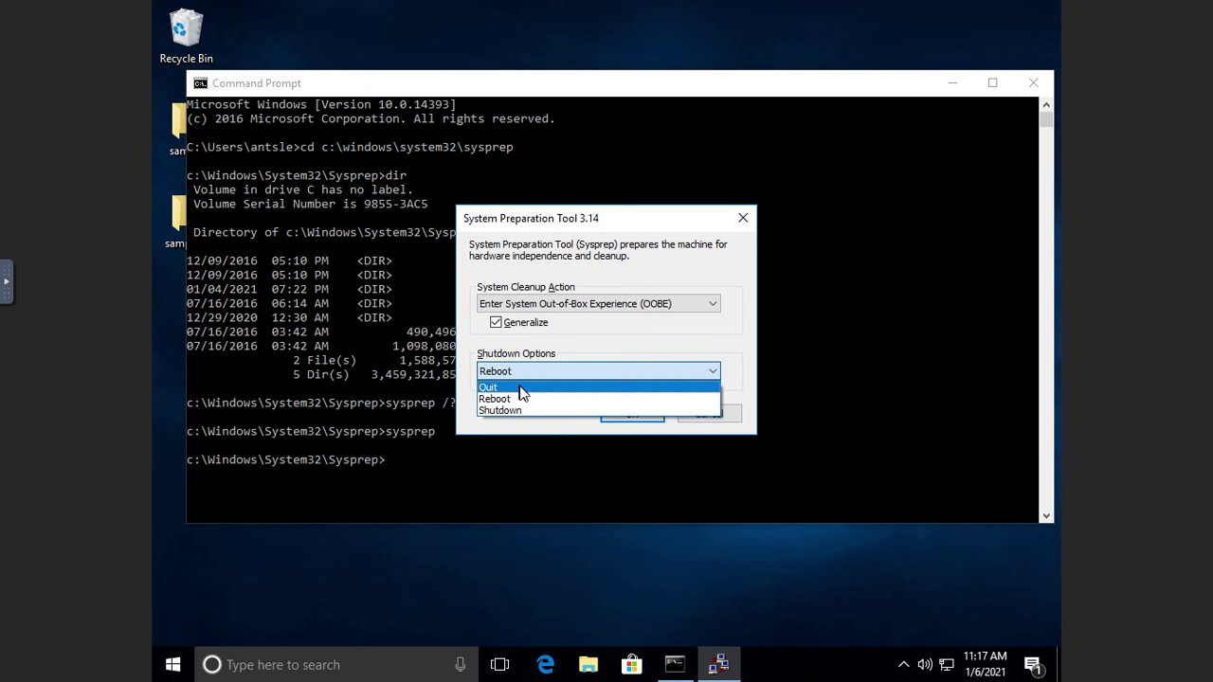
left_click(521, 389)
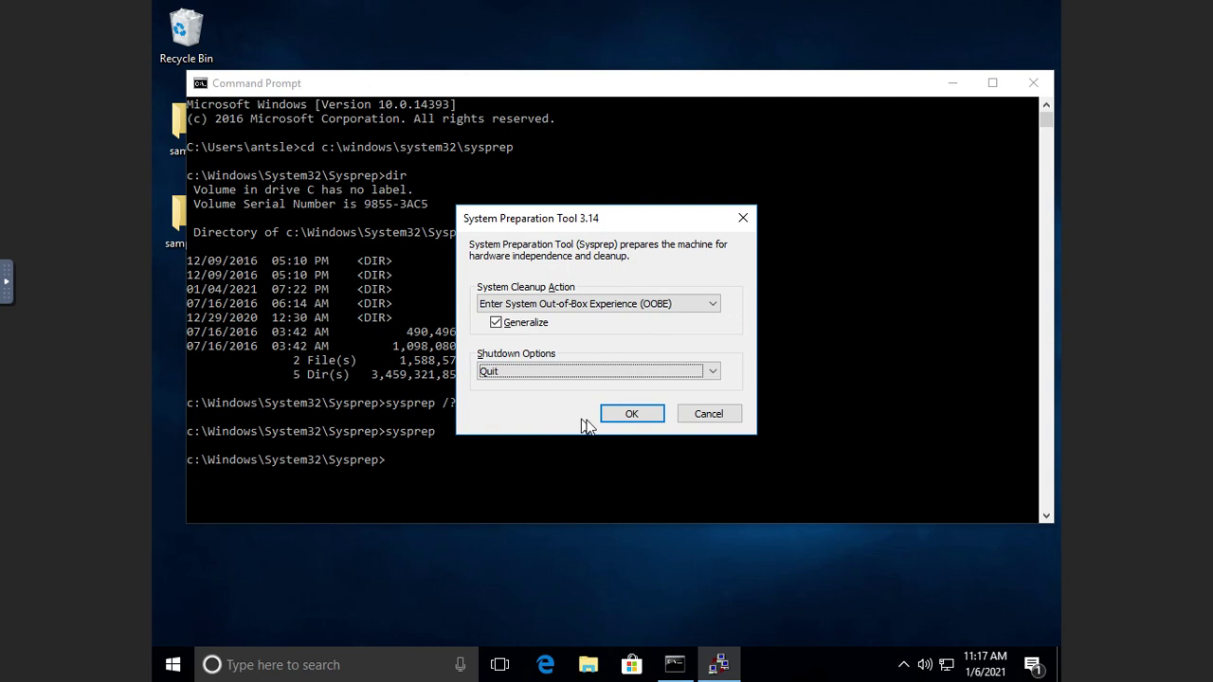
left_click(621, 413)
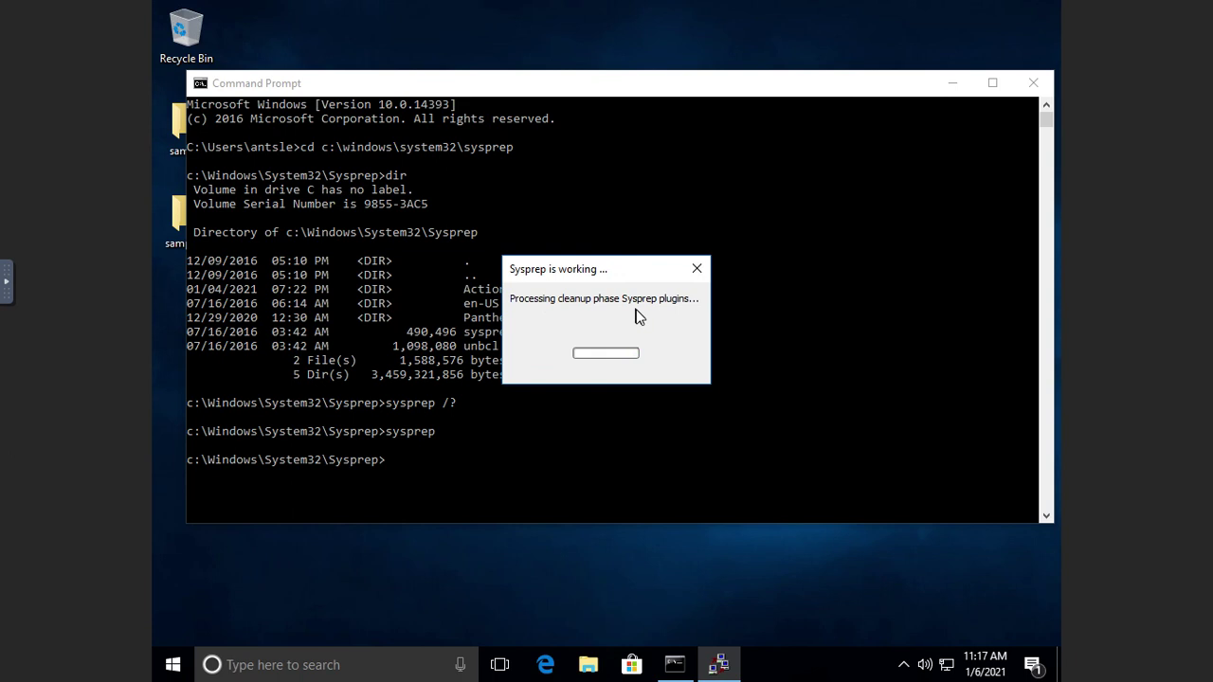
- Close the Command Prompt window while Sysprep moves on to its generalize phase
left_click(1033, 82)
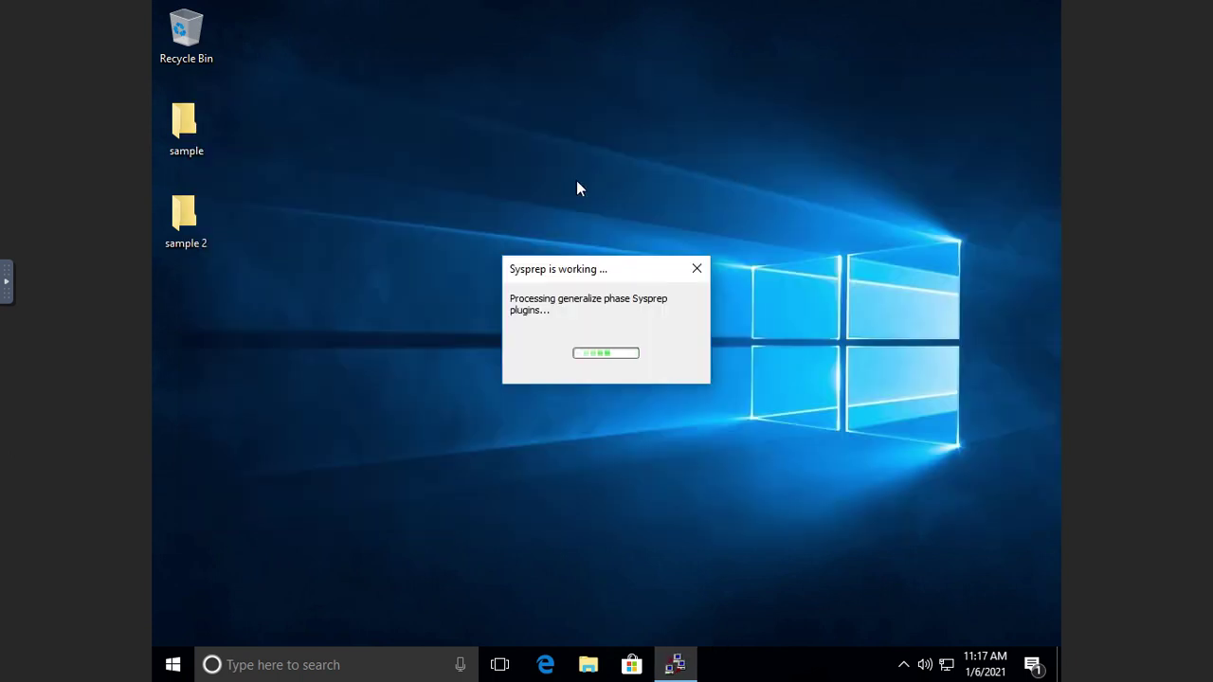